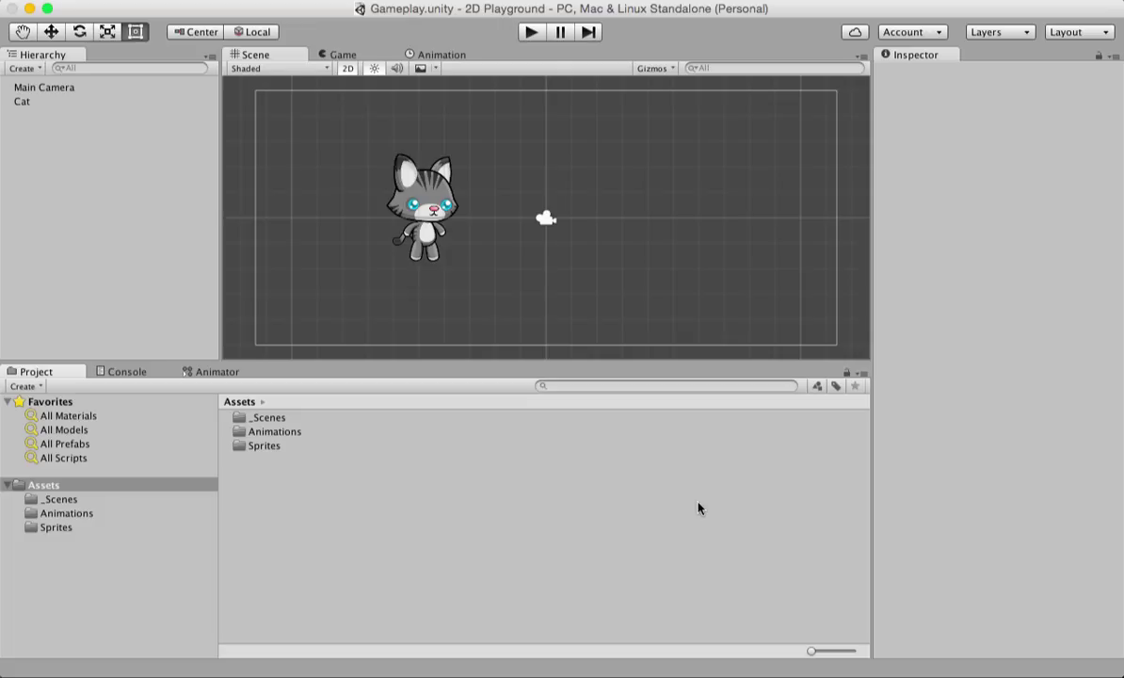
Browse the Assets, _Scenes, Animations and Sprites folders, then select the Gameplay scene in _Scenes
{"action": "left_click", "coordinate": [149, 487]}
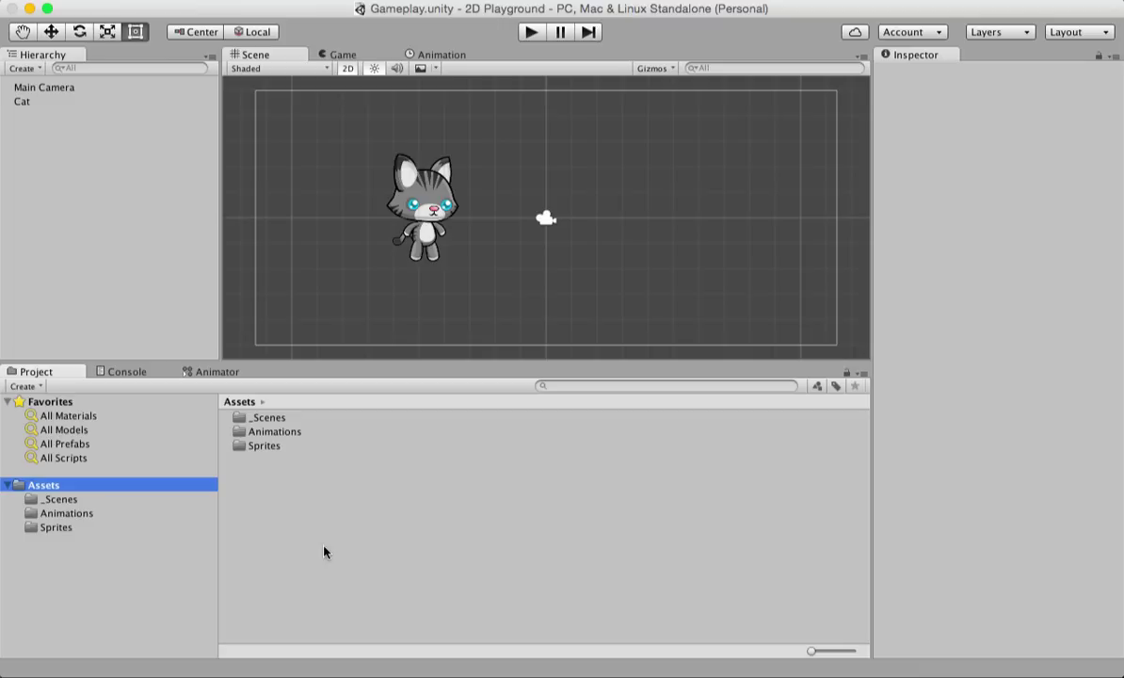
{"action": "left_click", "coordinate": [115, 501]}
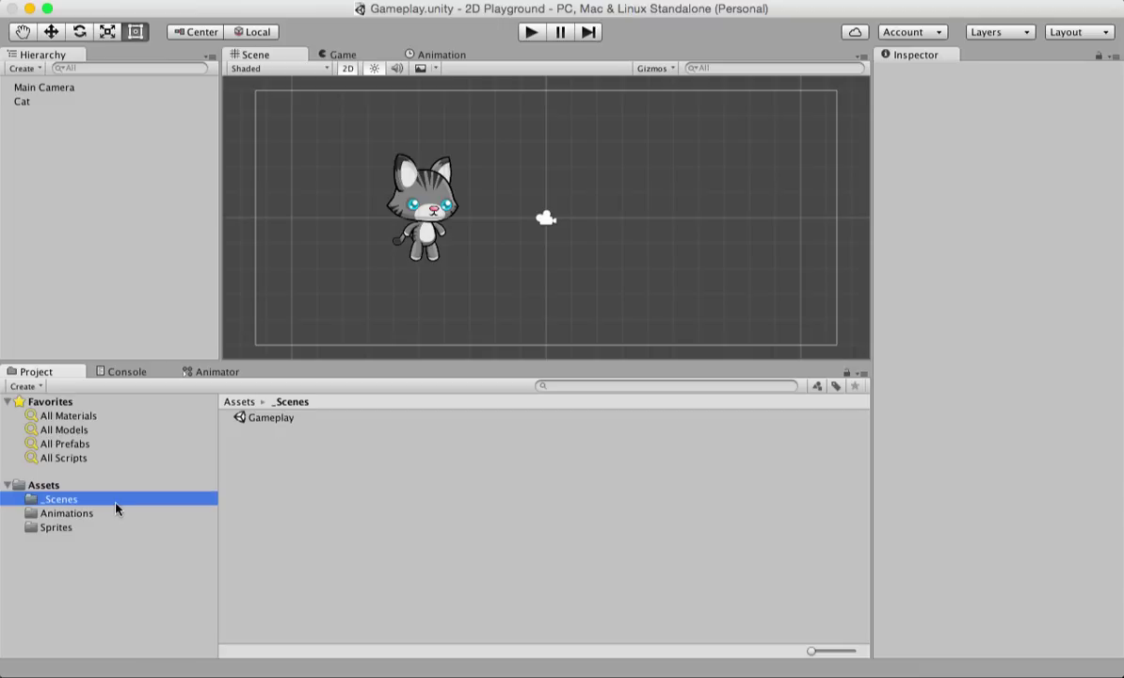
{"action": "left_click", "coordinate": [102, 515]}
{"action": "left_click", "coordinate": [90, 532]}
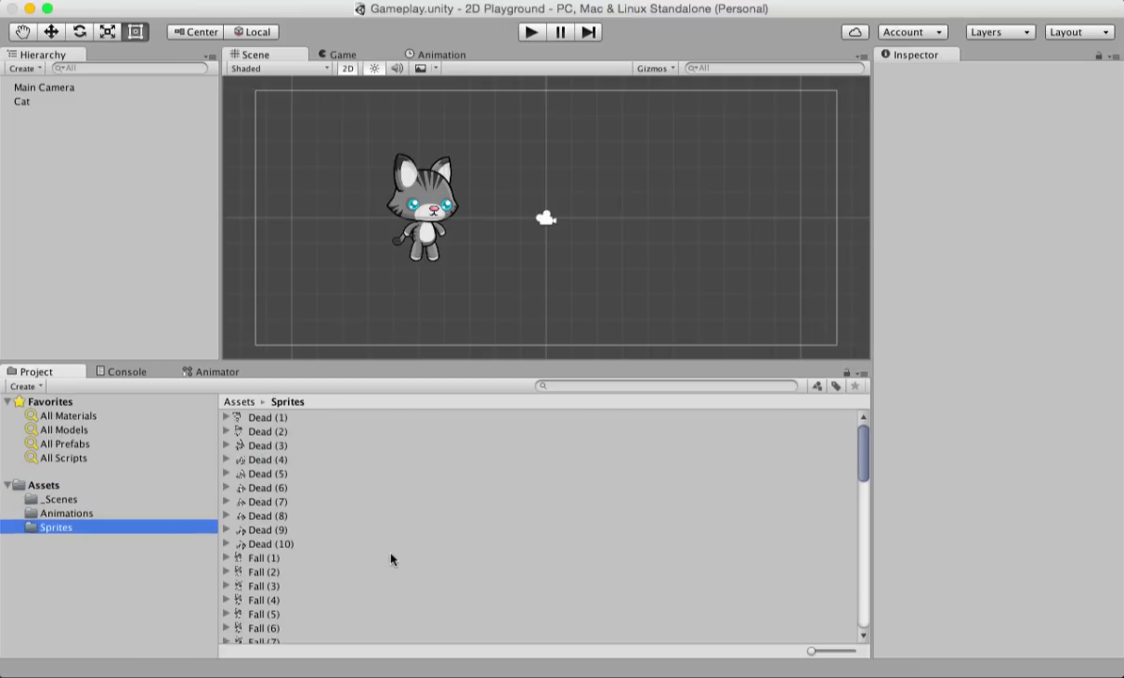
{"action": "left_click", "coordinate": [94, 485]}
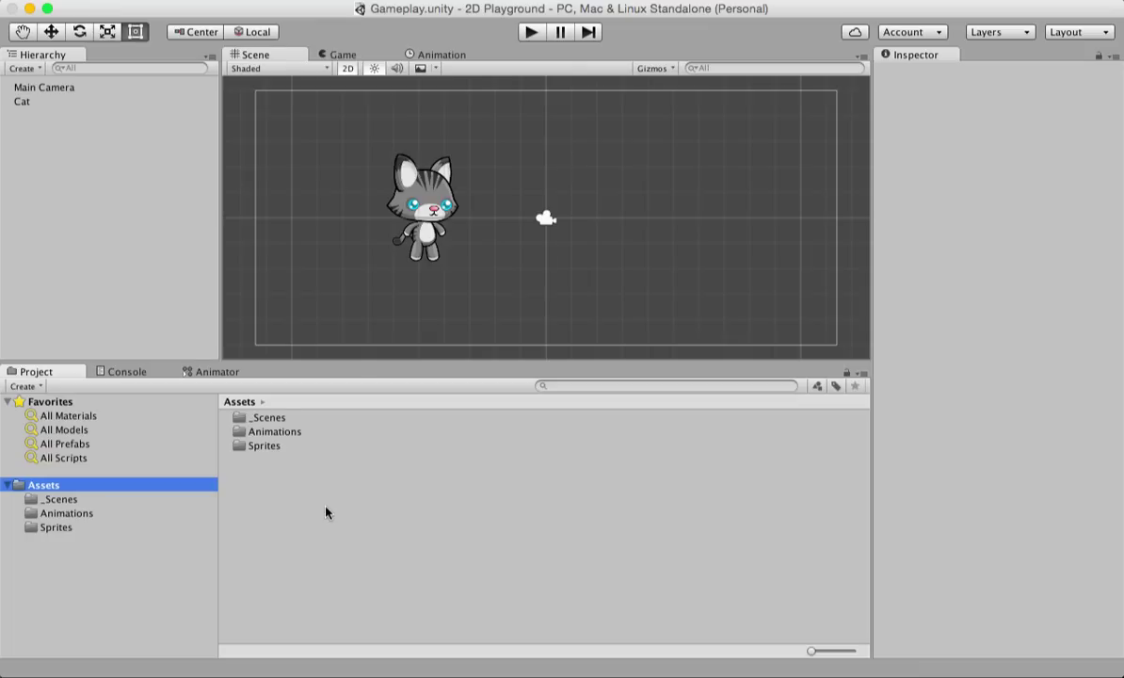
{"action": "left_click", "coordinate": [126, 504]}
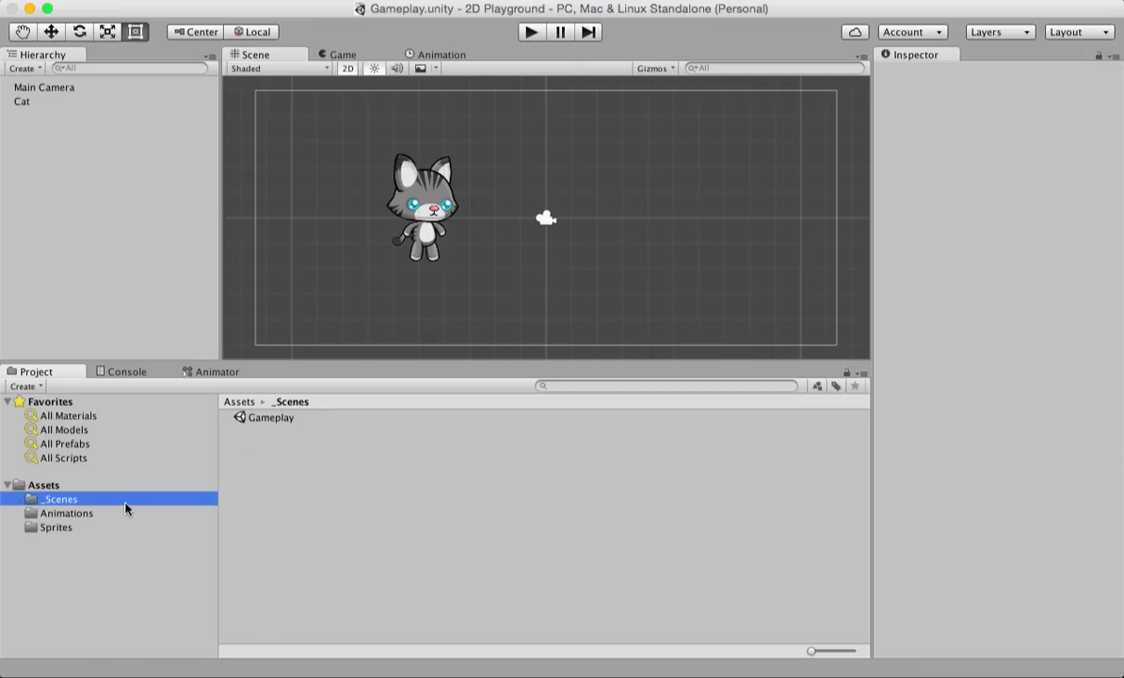
{"action": "left_click", "coordinate": [271, 418]}
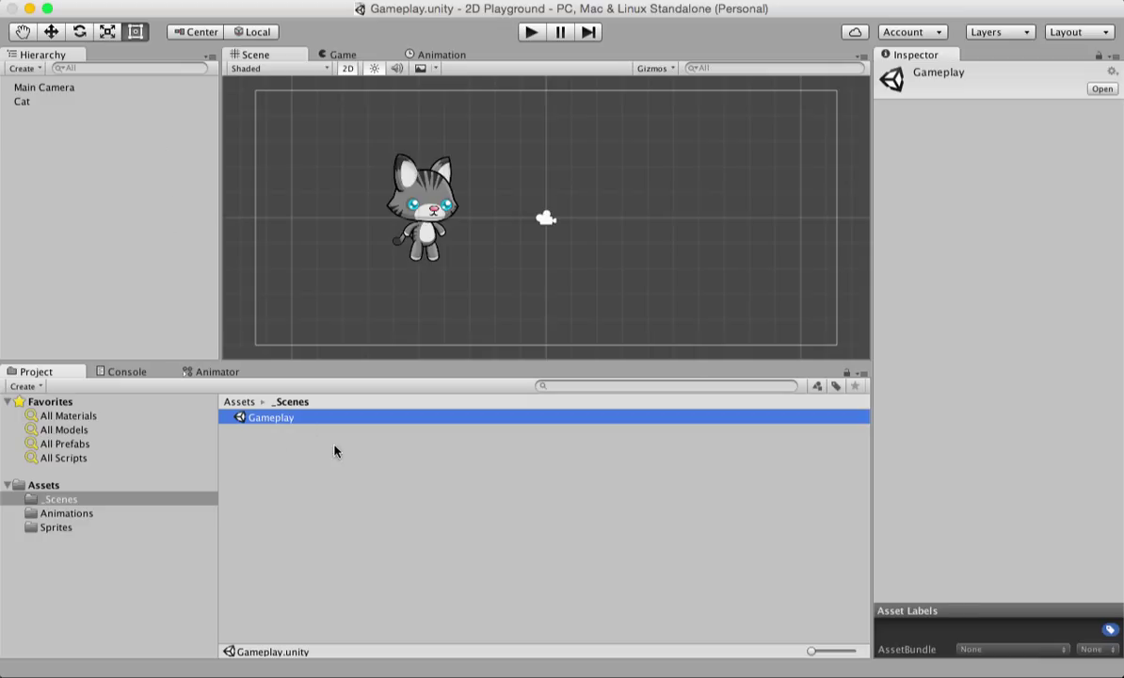
{"action": "left_click", "coordinate": [113, 1]}
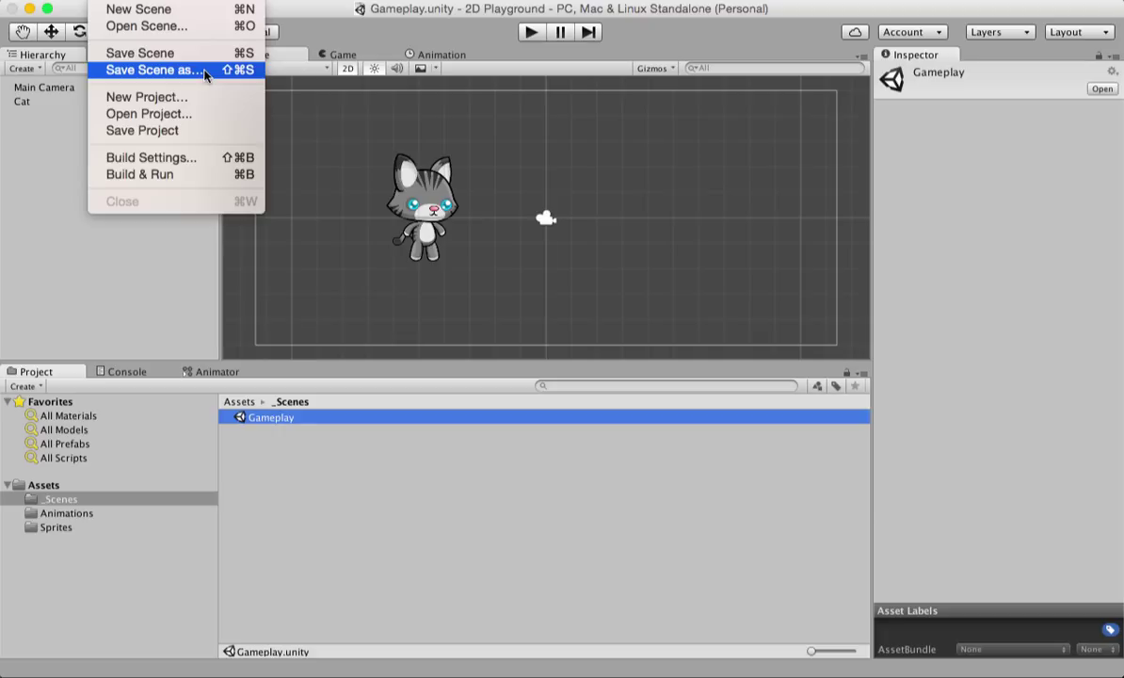
{"action": "left_click", "coordinate": [293, 538]}
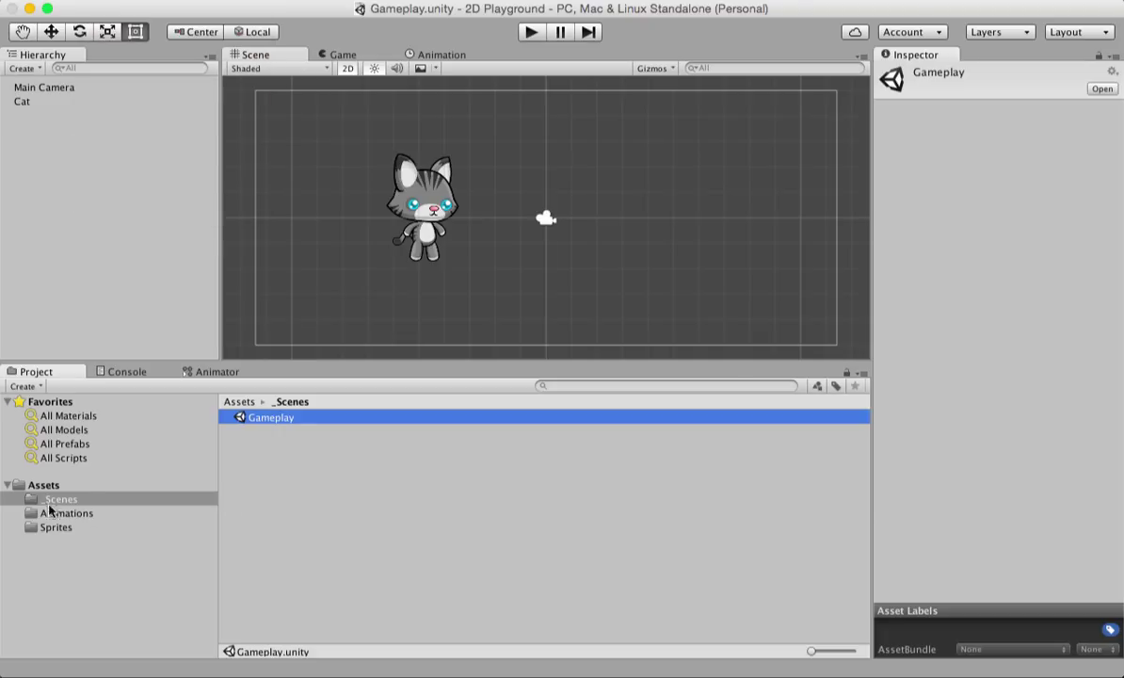
{"action": "left_click", "coordinate": [52, 500]}
{"action": "left_click", "coordinate": [297, 526]}
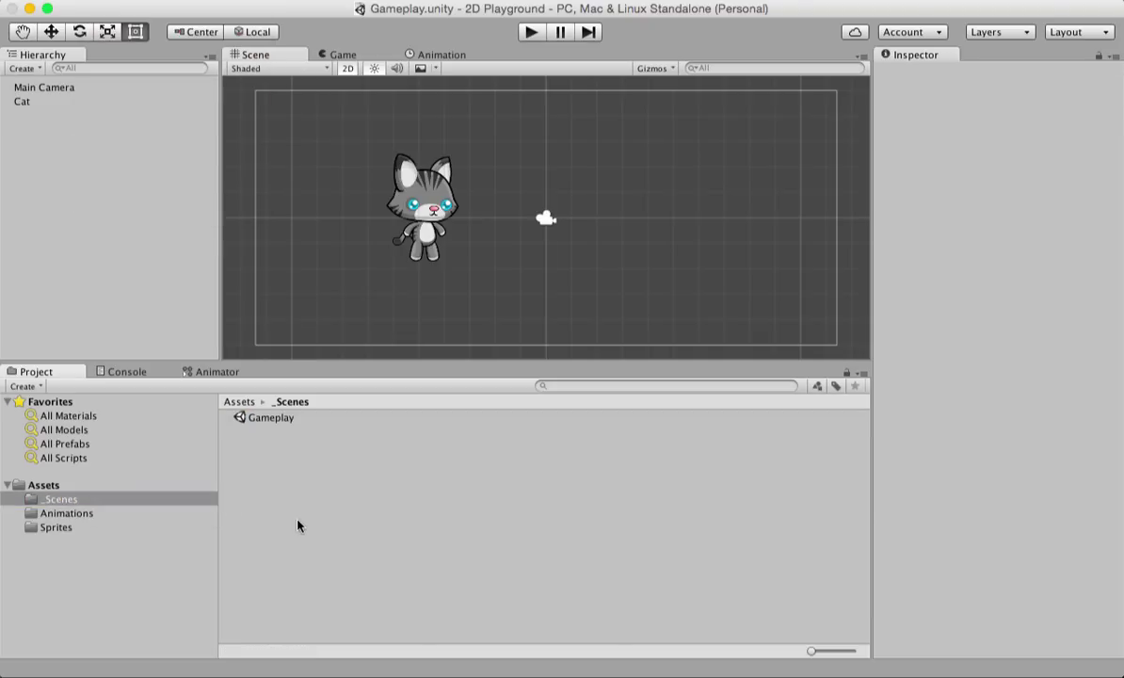
Open the Animations folder and view the Idle, Running and Walking clips in the Inspector
{"action": "left_click", "coordinate": [94, 514]}
{"action": "left_click", "coordinate": [253, 540]}
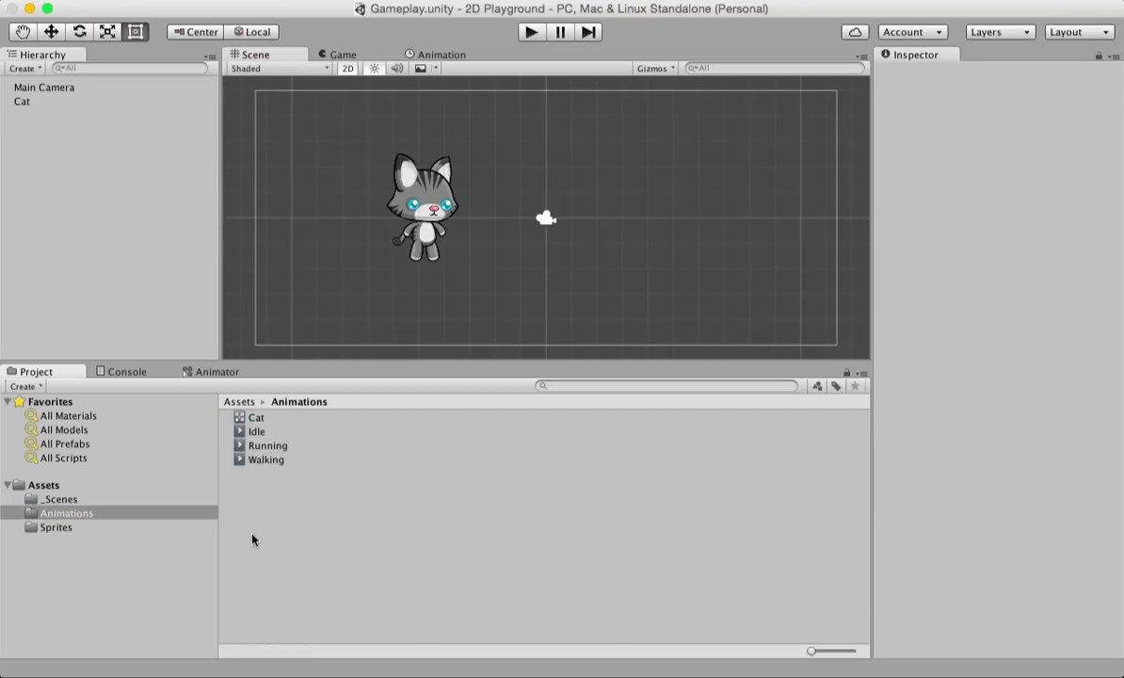
{"action": "left_click", "coordinate": [273, 434]}
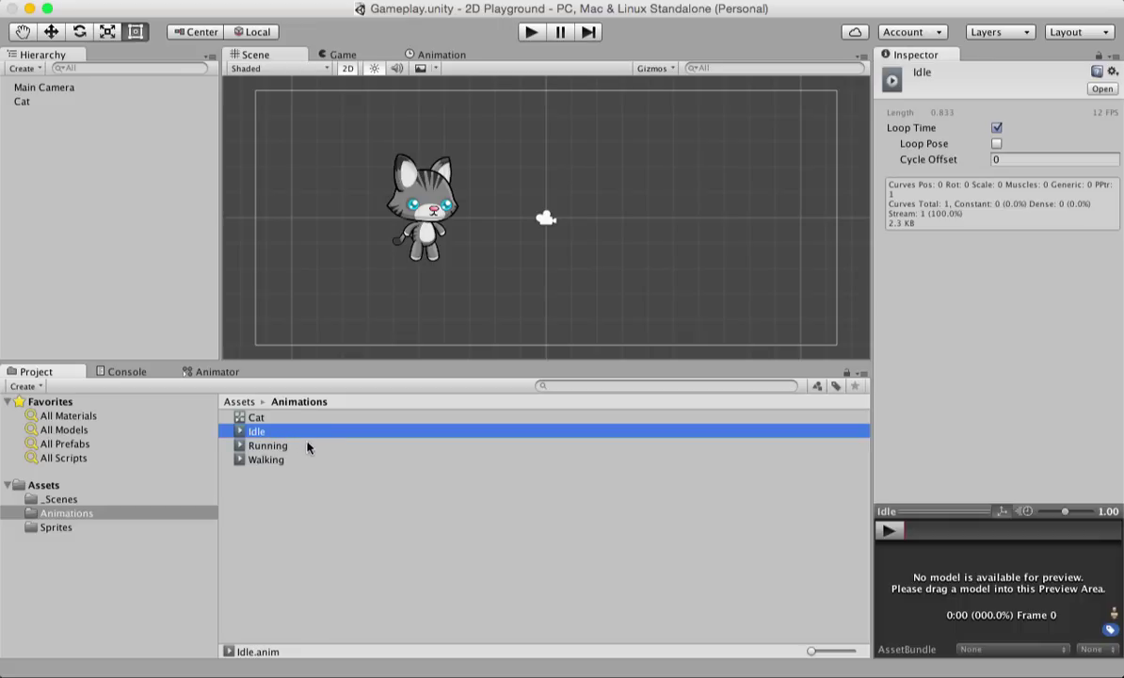
{"action": "left_click", "coordinate": [287, 448]}
{"action": "left_click", "coordinate": [286, 497]}
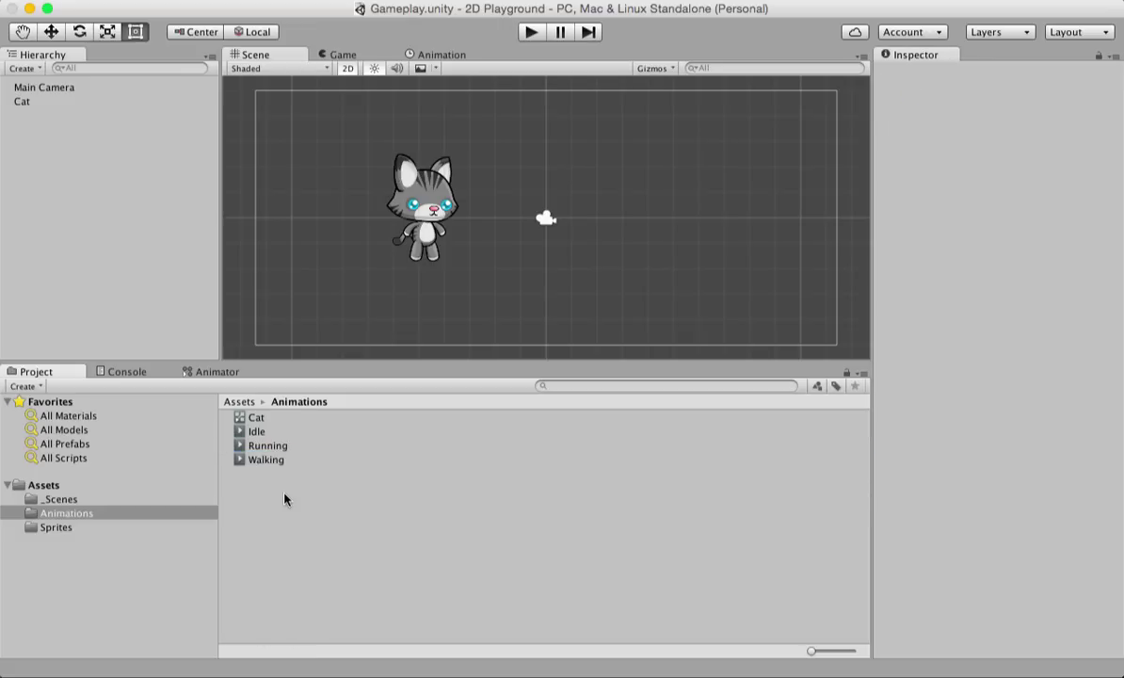
{"action": "left_click", "coordinate": [276, 461]}
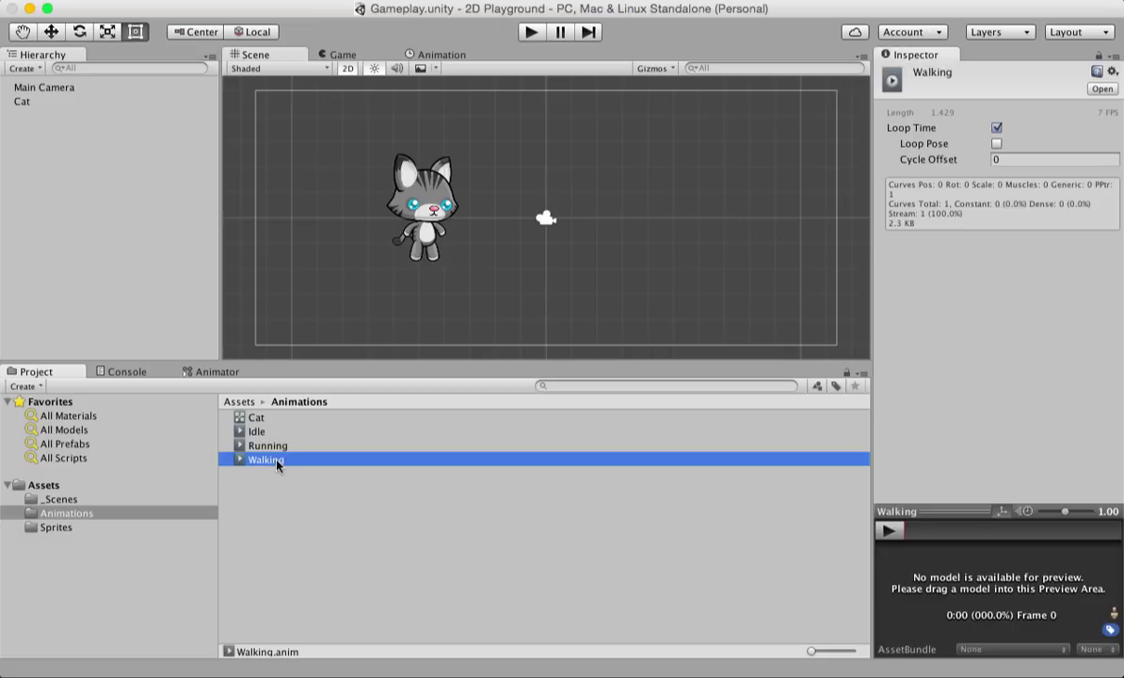
{"action": "left_click", "coordinate": [303, 520]}
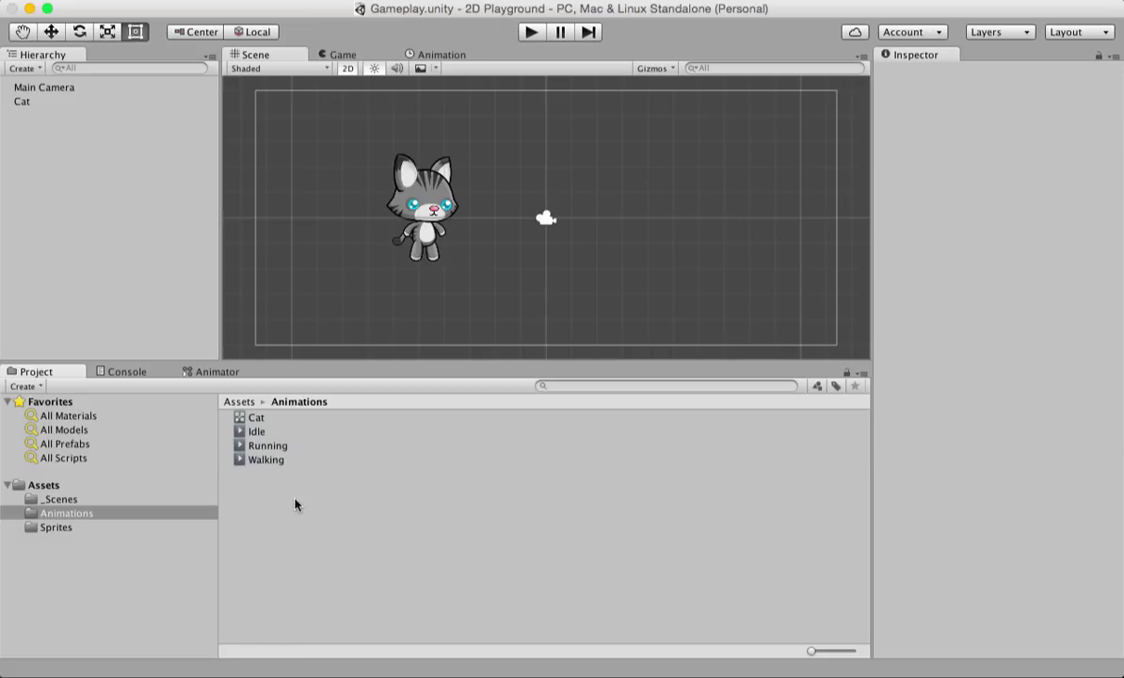
{"action": "left_click", "coordinate": [280, 460]}
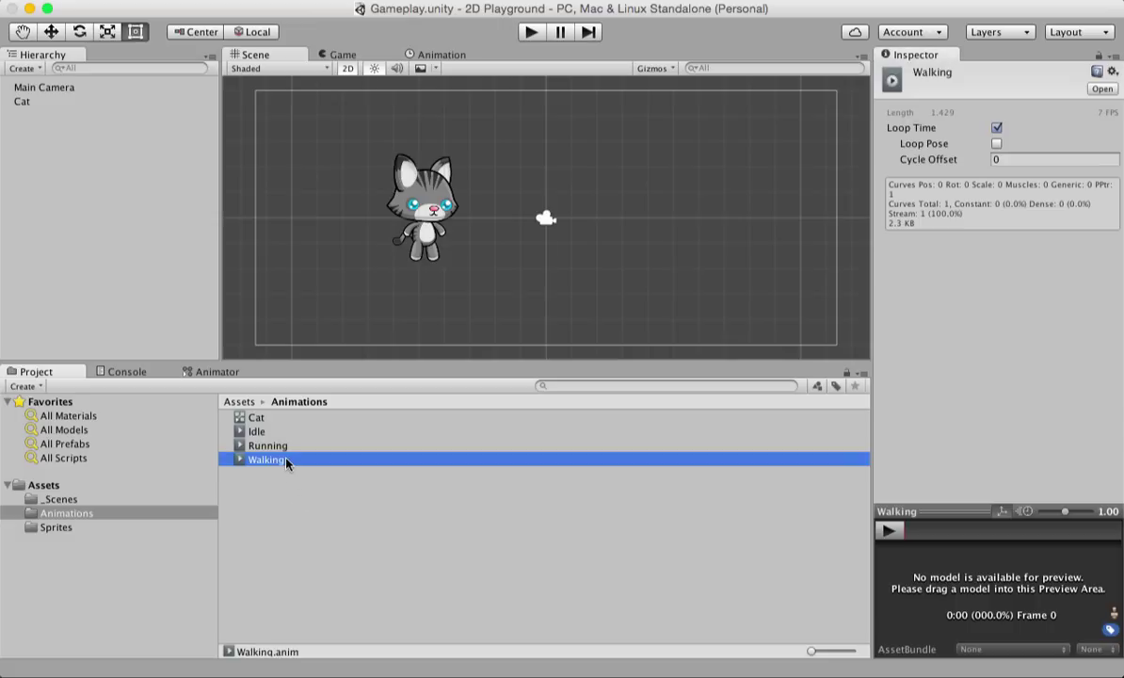
{"action": "left_click", "coordinate": [284, 520]}
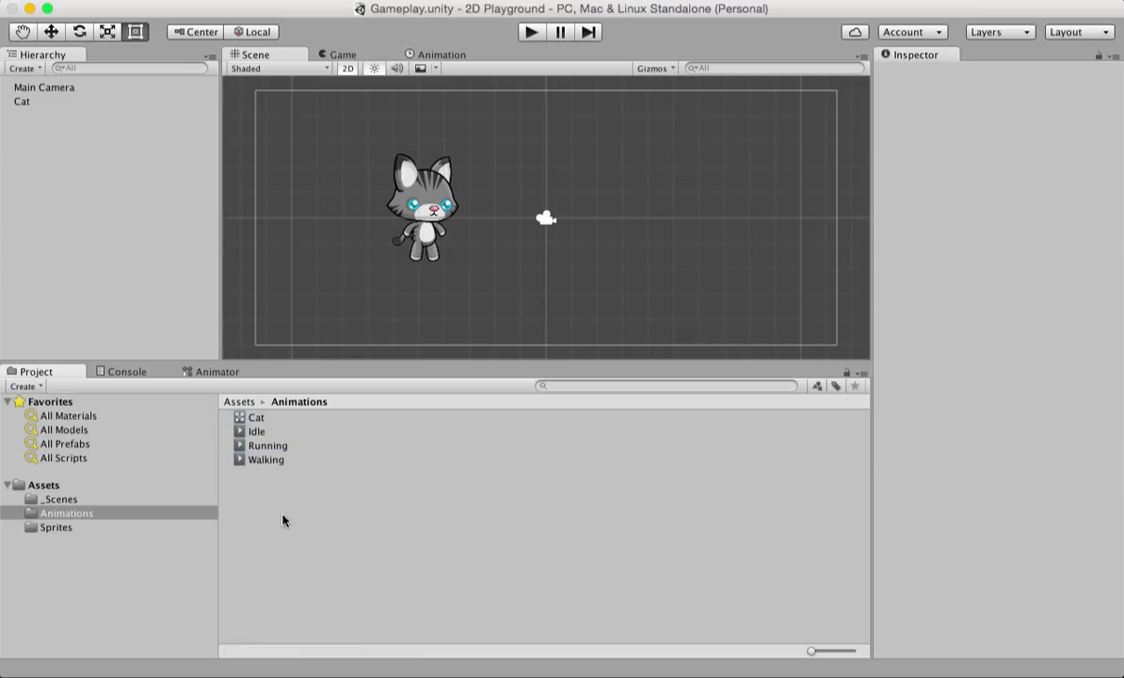
Select sprite frames Walk (1) through Walk (10) in Sprites and drag them into the Scene view
{"action": "left_click", "coordinate": [89, 529]}
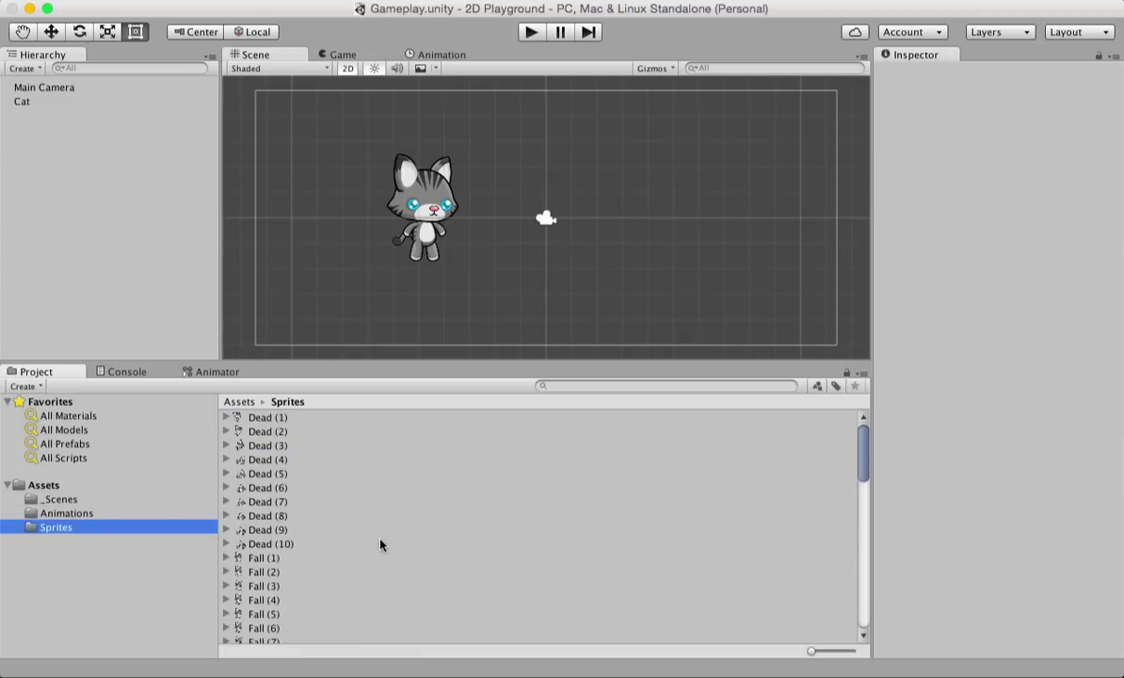
{"action": "scroll", "coordinate": [380, 544], "scroll_direction": "down", "scroll_amount": 12}
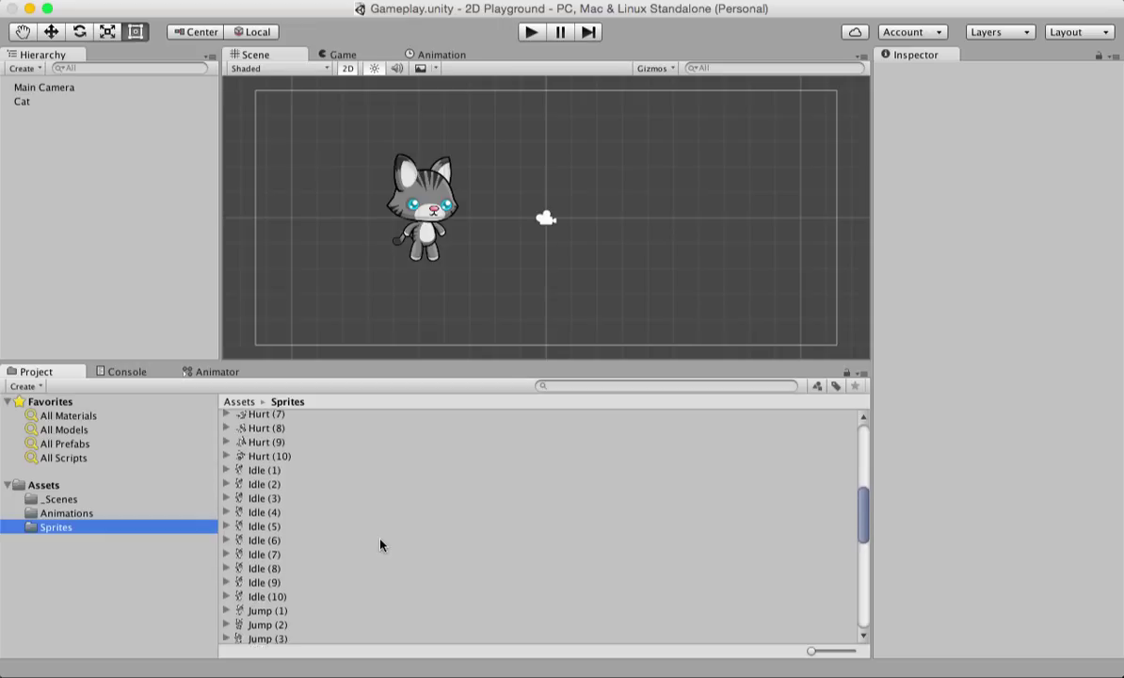
{"action": "scroll", "coordinate": [381, 544], "scroll_direction": "down", "scroll_amount": 10}
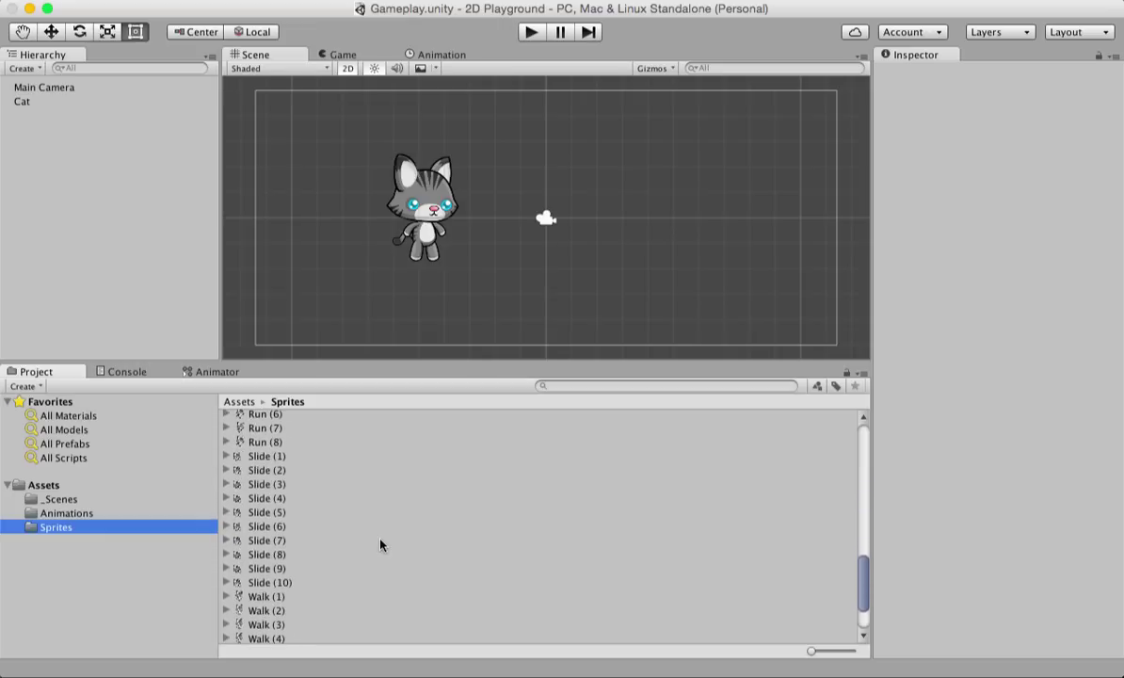
{"action": "left_click", "coordinate": [300, 511]}
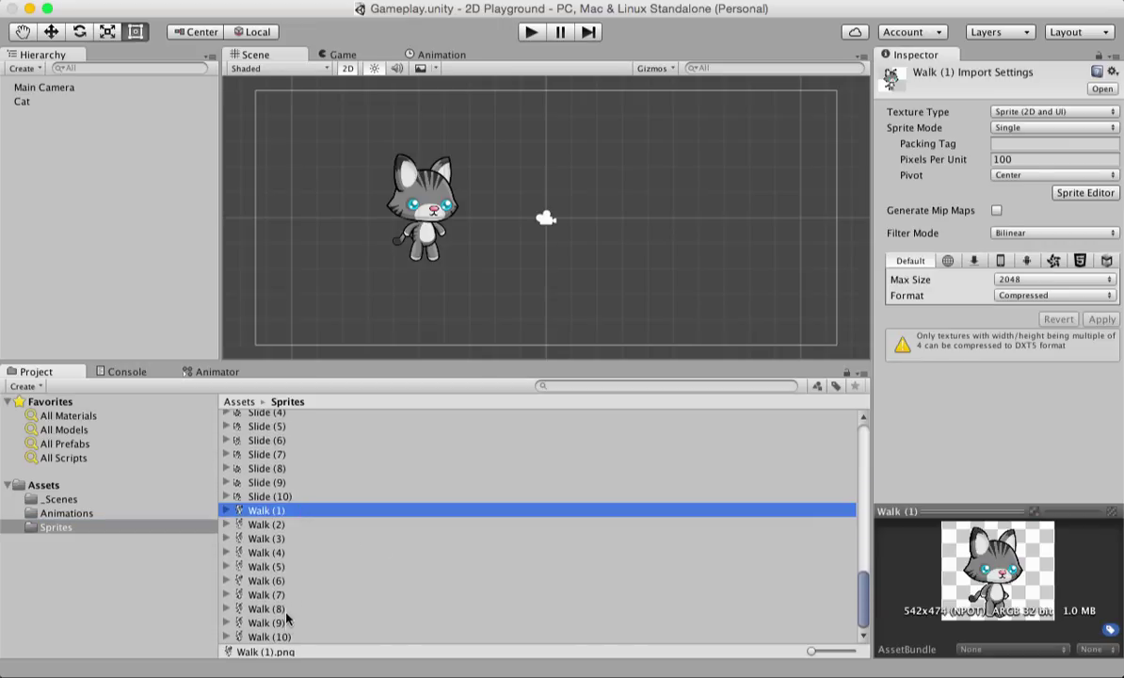
{"action": "left_click", "coordinate": [279, 638], "text": "shift"}
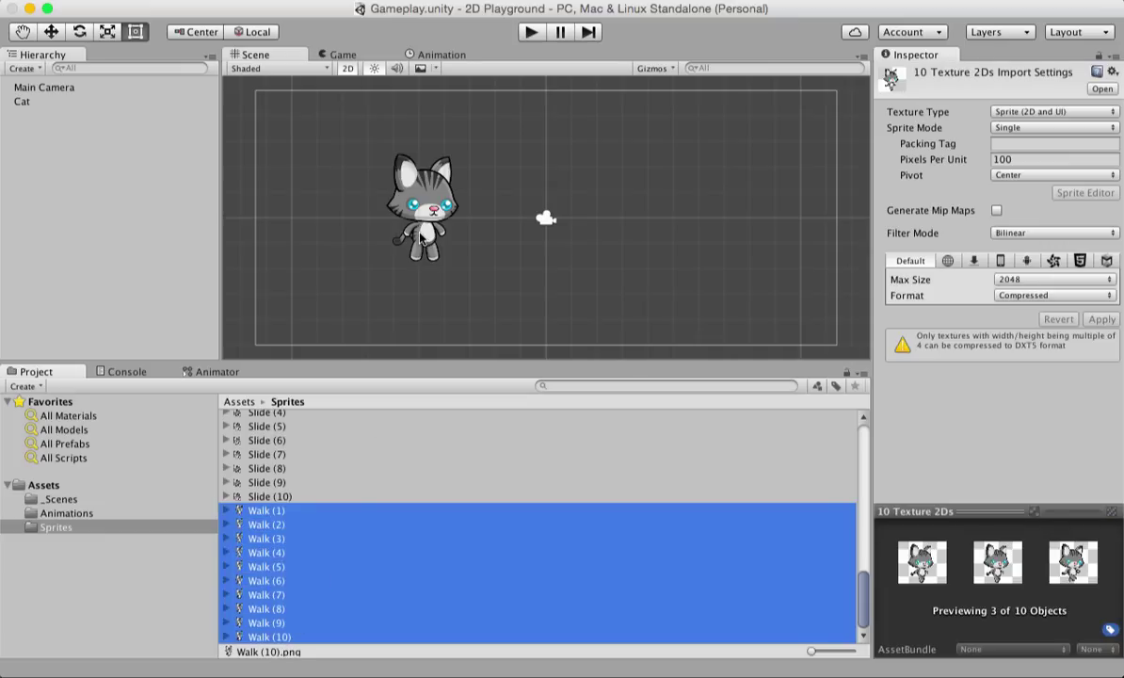
{"action": "left_click_drag", "start_coordinate": [320, 578], "coordinate": [379, 547]}
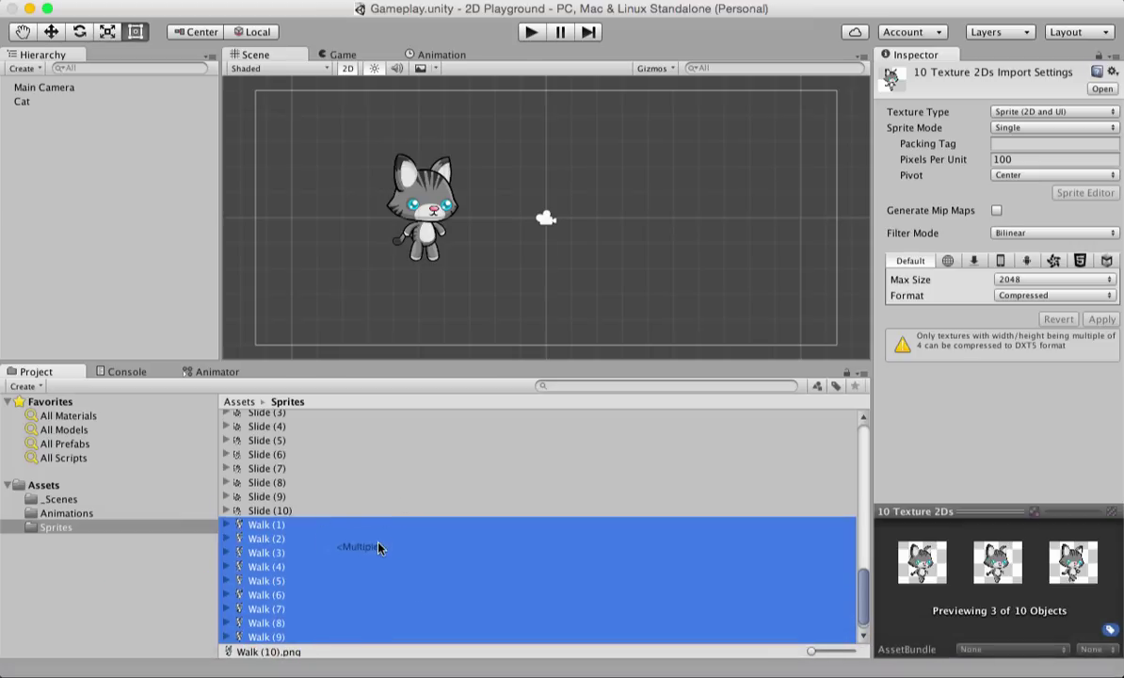
{"action": "left_click", "coordinate": [66, 513]}
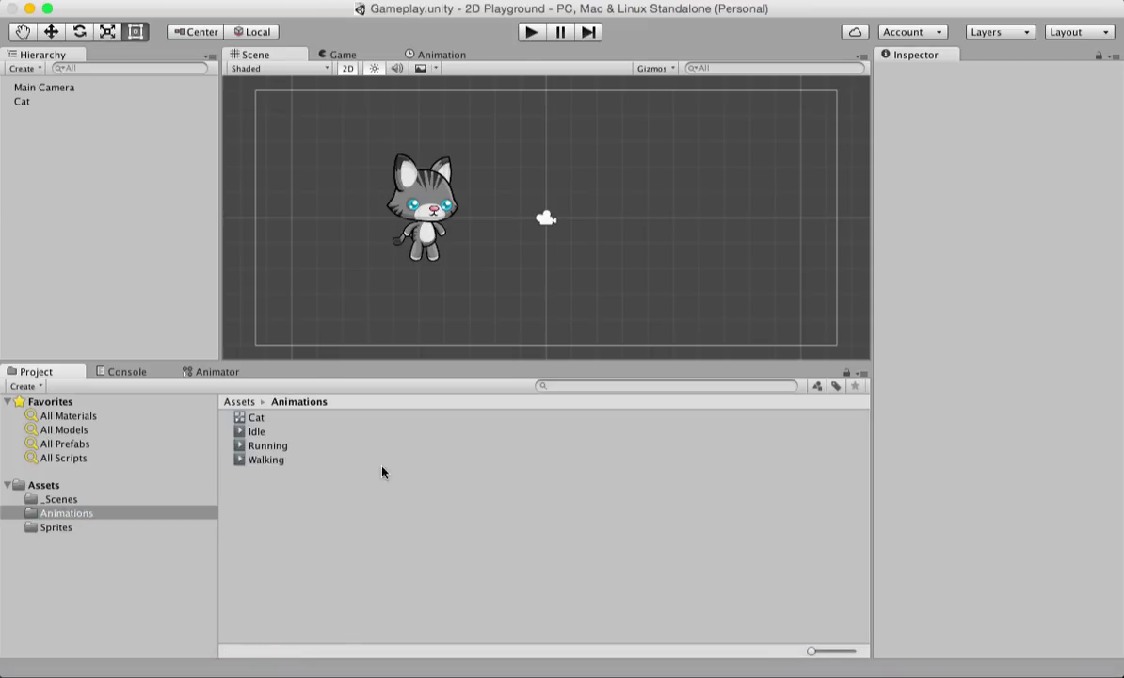
{"action": "left_click", "coordinate": [257, 432]}
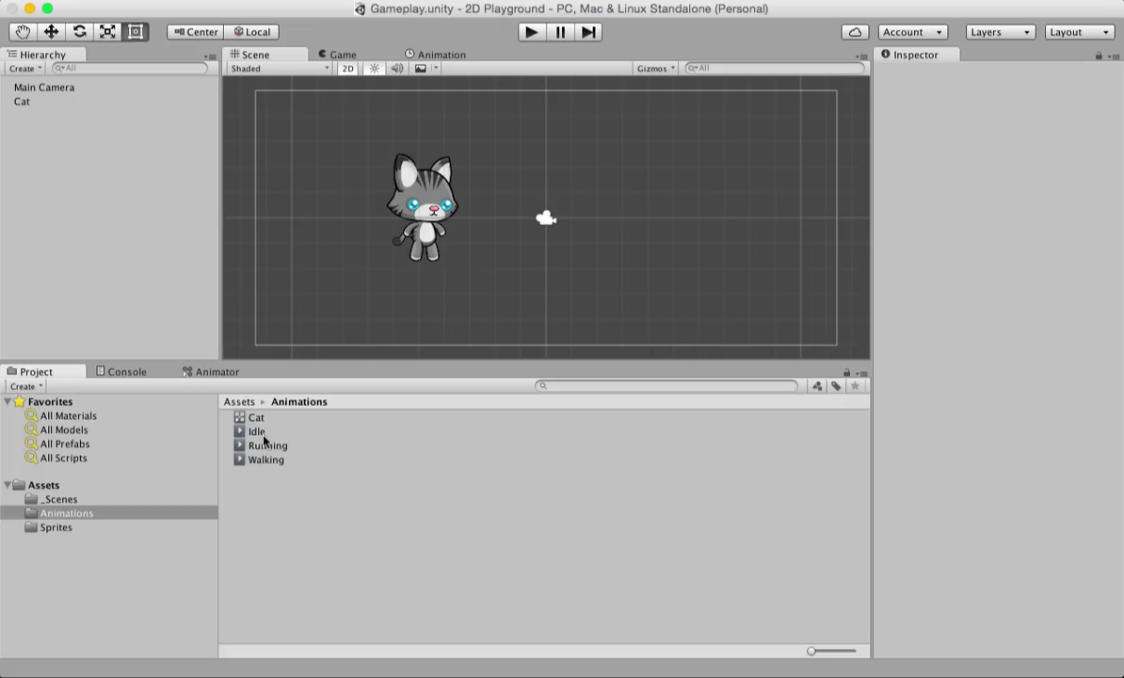
{"action": "left_click", "coordinate": [262, 437]}
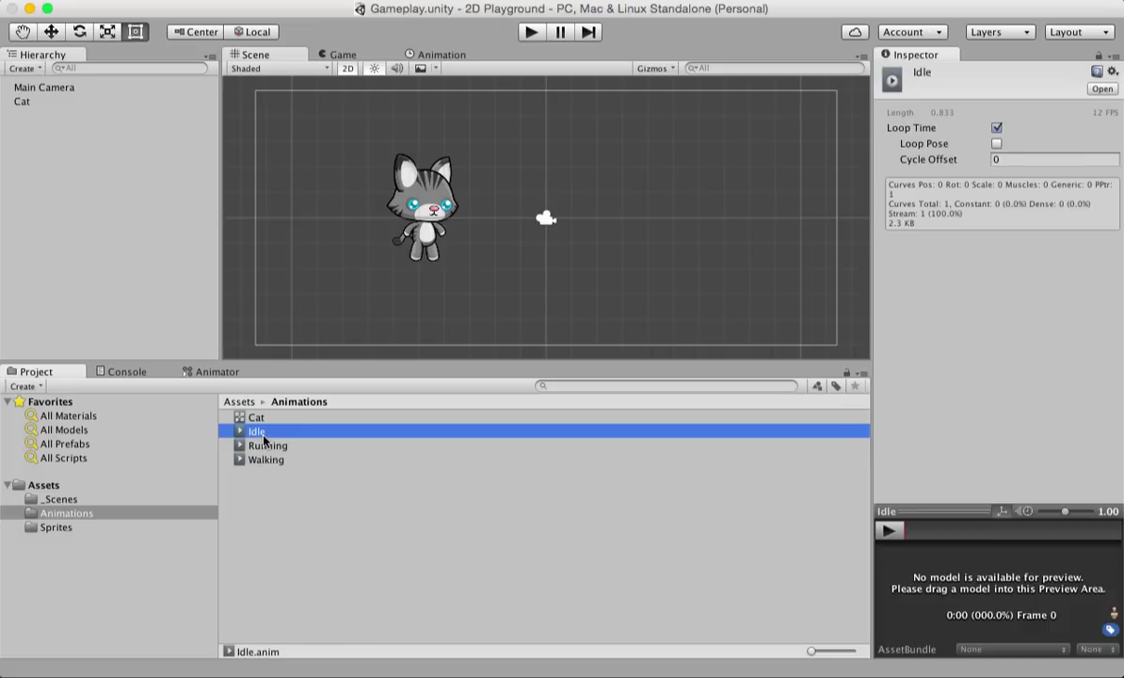
{"action": "left_click", "coordinate": [256, 508]}
{"action": "left_click", "coordinate": [247, 419]}
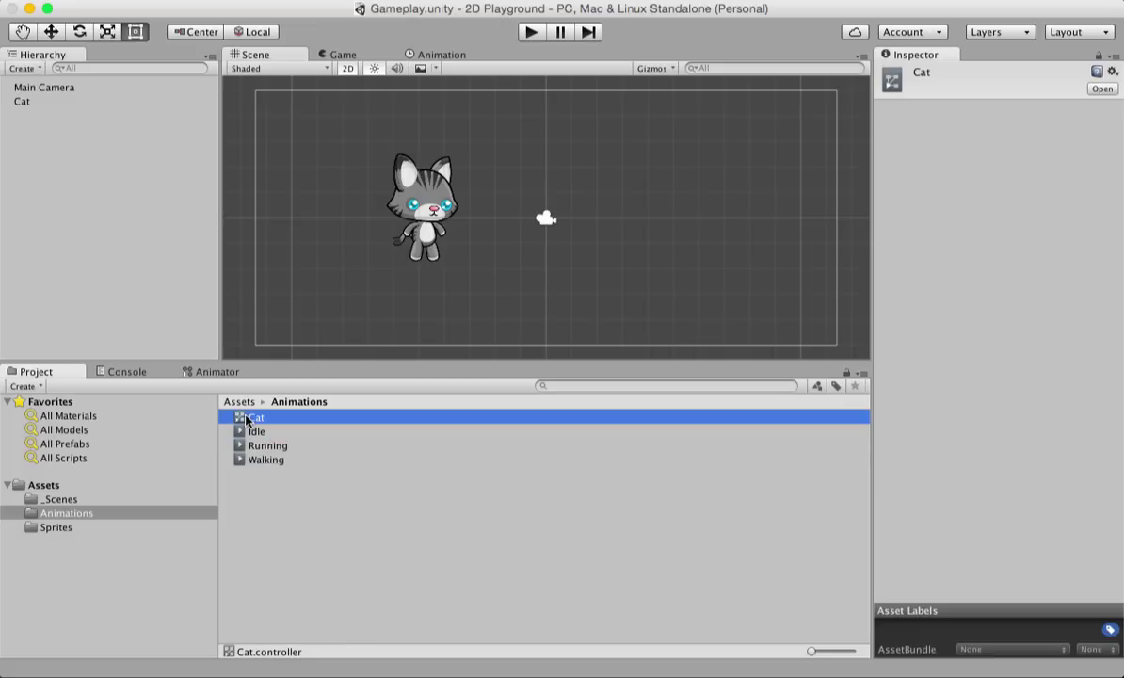
{"action": "left_click", "coordinate": [271, 537]}
{"action": "left_click", "coordinate": [242, 417]}
{"action": "left_click", "coordinate": [262, 510]}
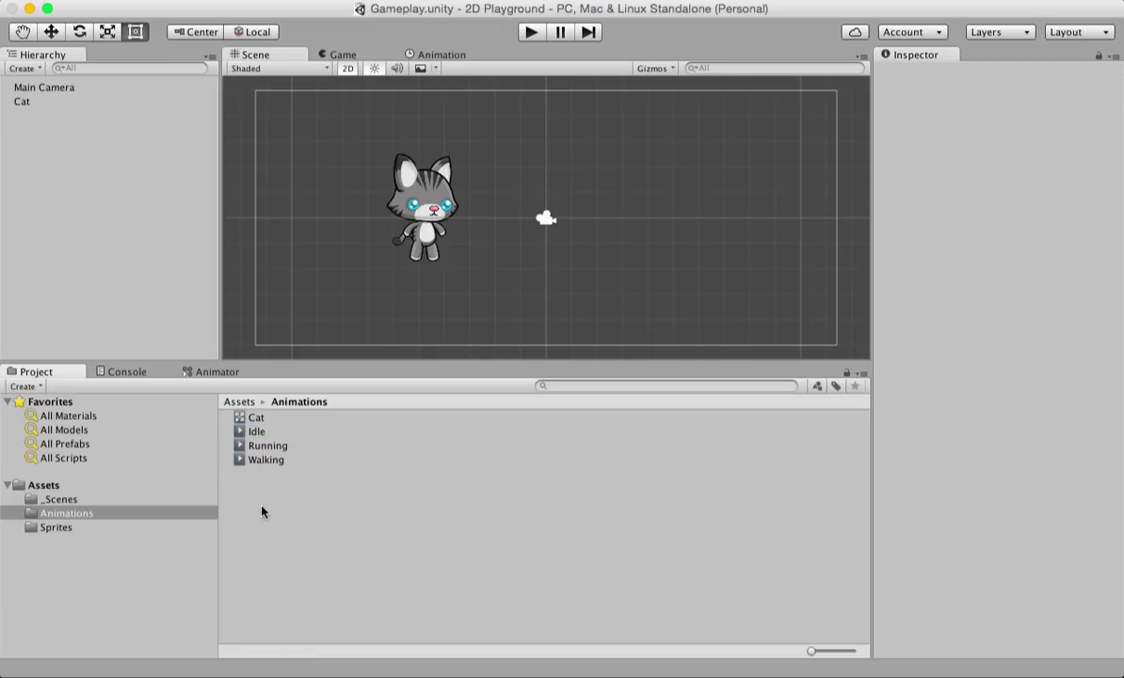
{"action": "left_click", "coordinate": [242, 417]}
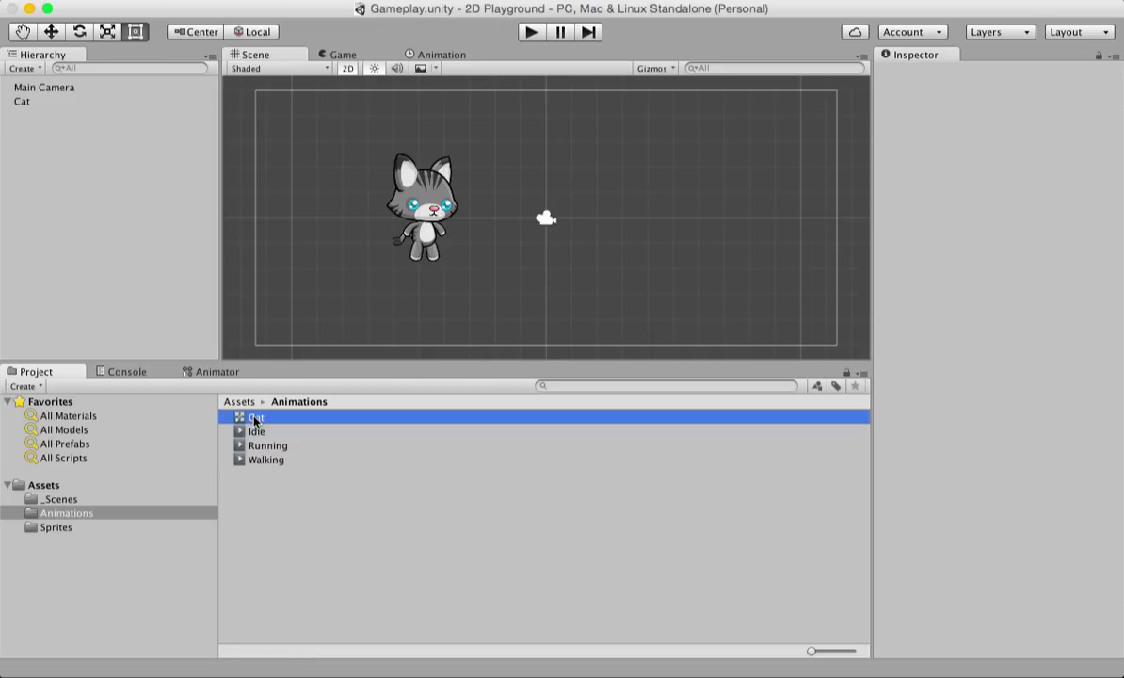
{"action": "left_click", "coordinate": [266, 514]}
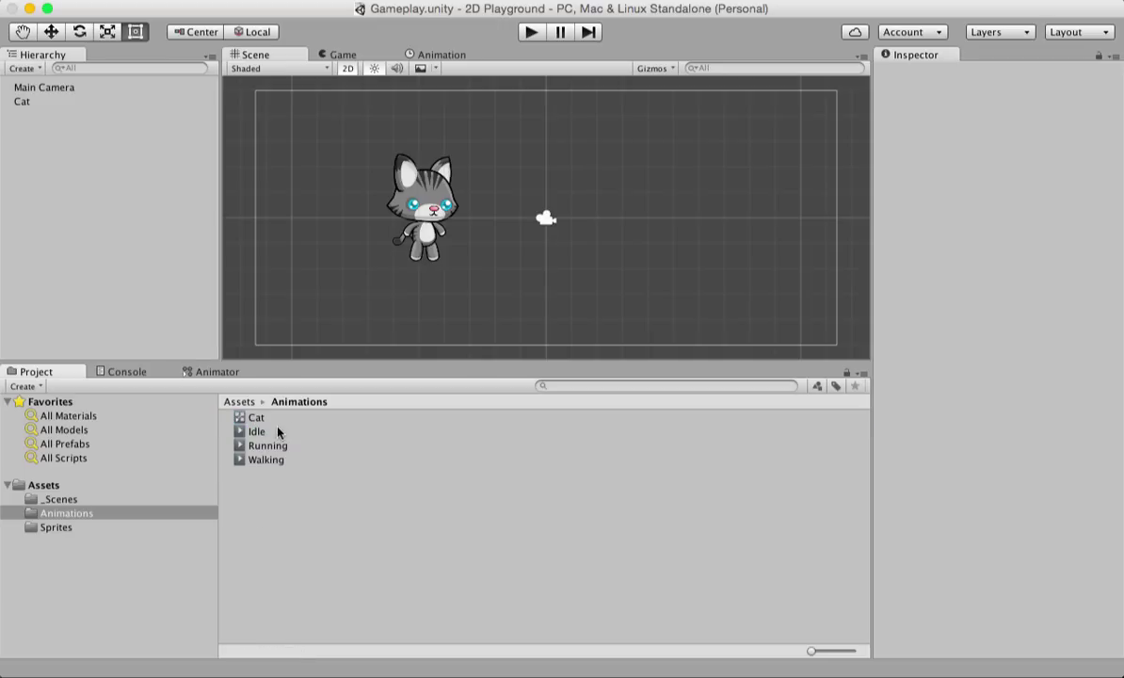
{"action": "left_click", "coordinate": [245, 418]}
{"action": "left_click", "coordinate": [258, 498]}
{"action": "left_click", "coordinate": [248, 418]}
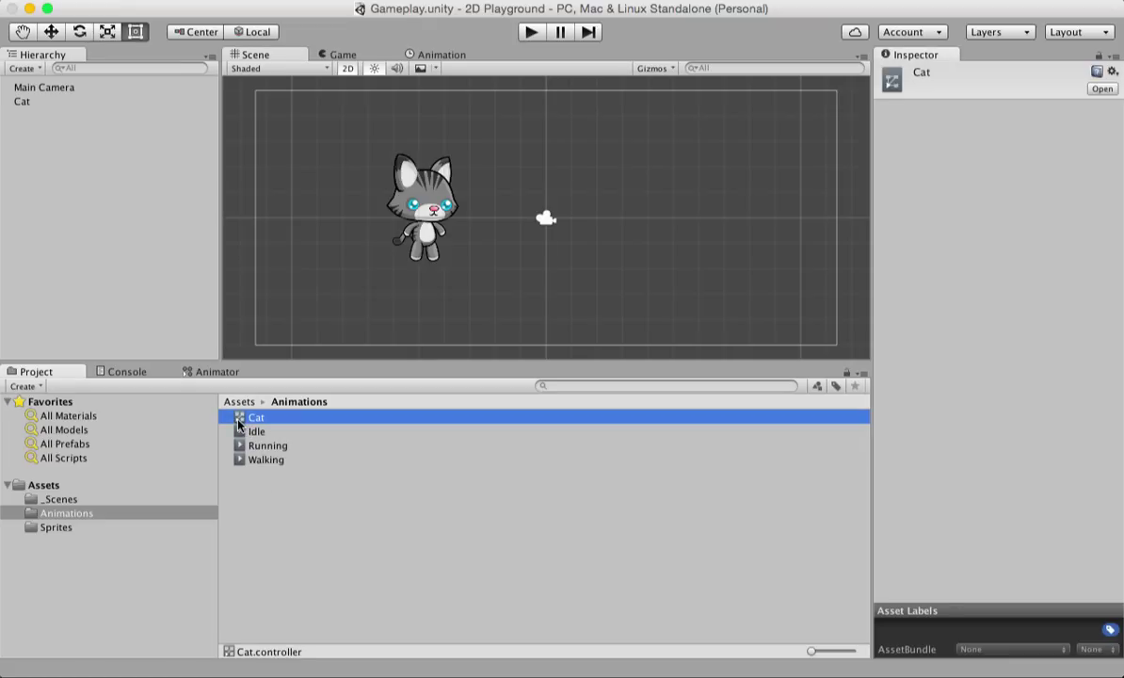
{"action": "left_click", "coordinate": [280, 528]}
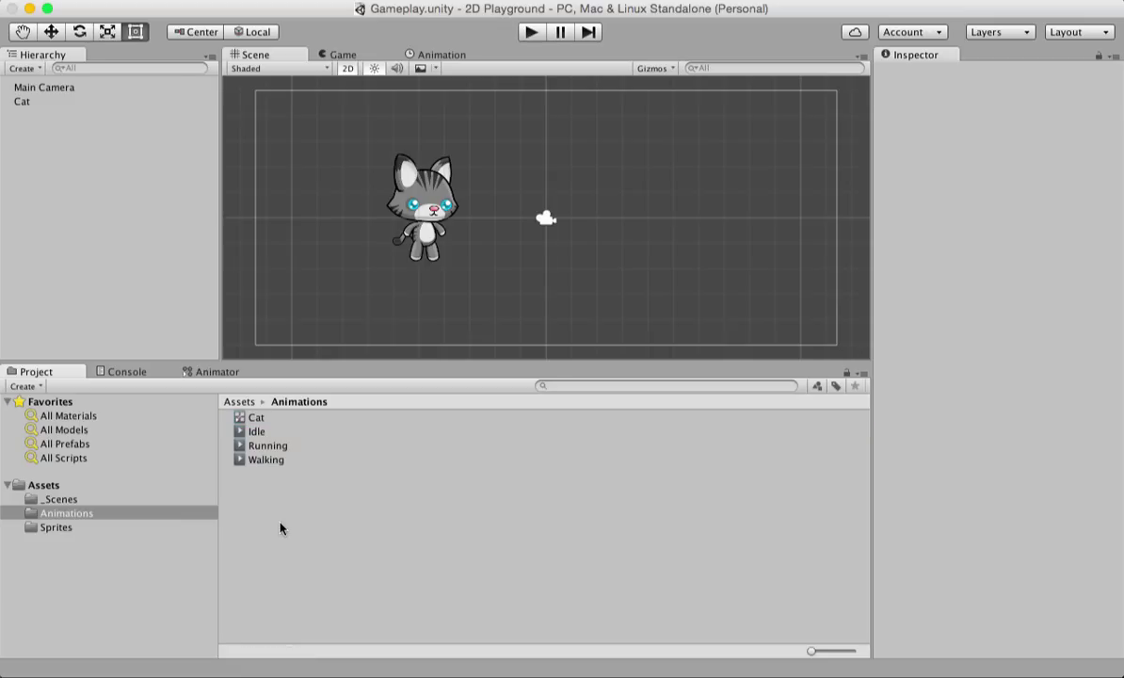
{"action": "left_click", "coordinate": [55, 105]}
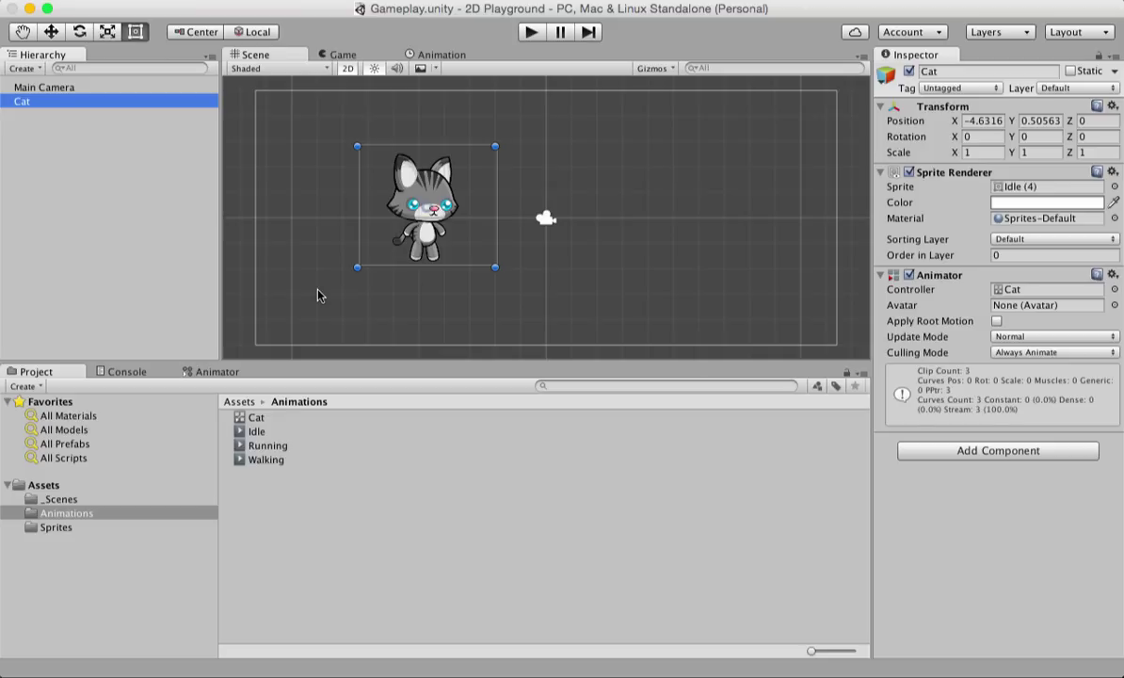
{"action": "left_click", "coordinate": [117, 195]}
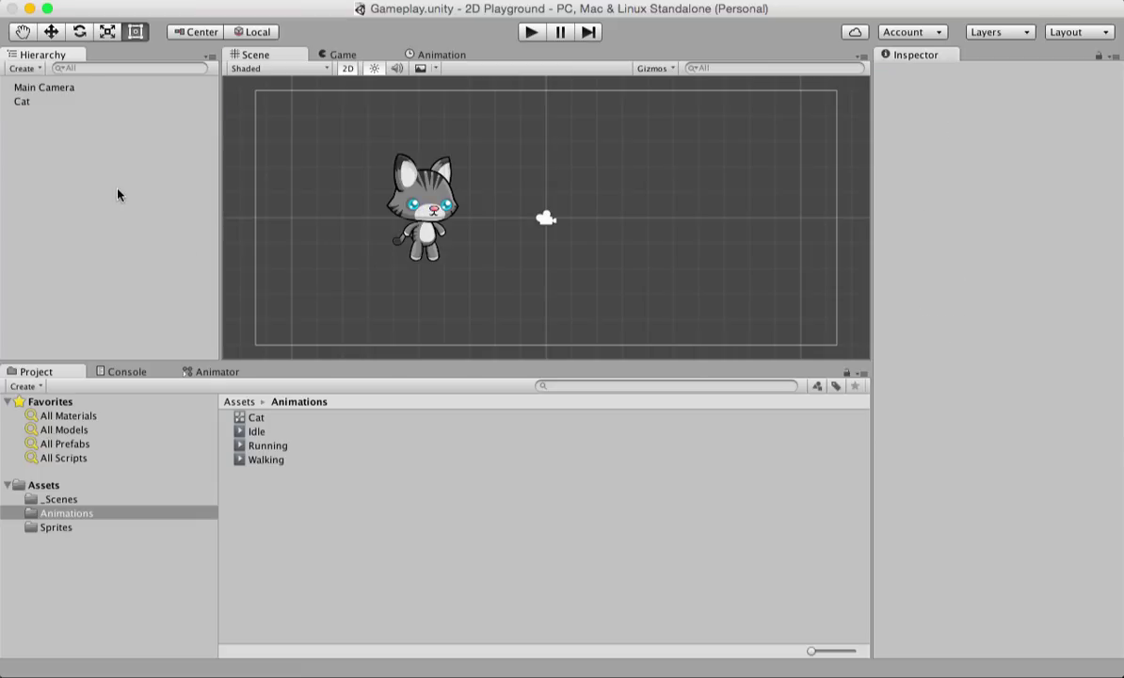
{"action": "left_click", "coordinate": [70, 103]}
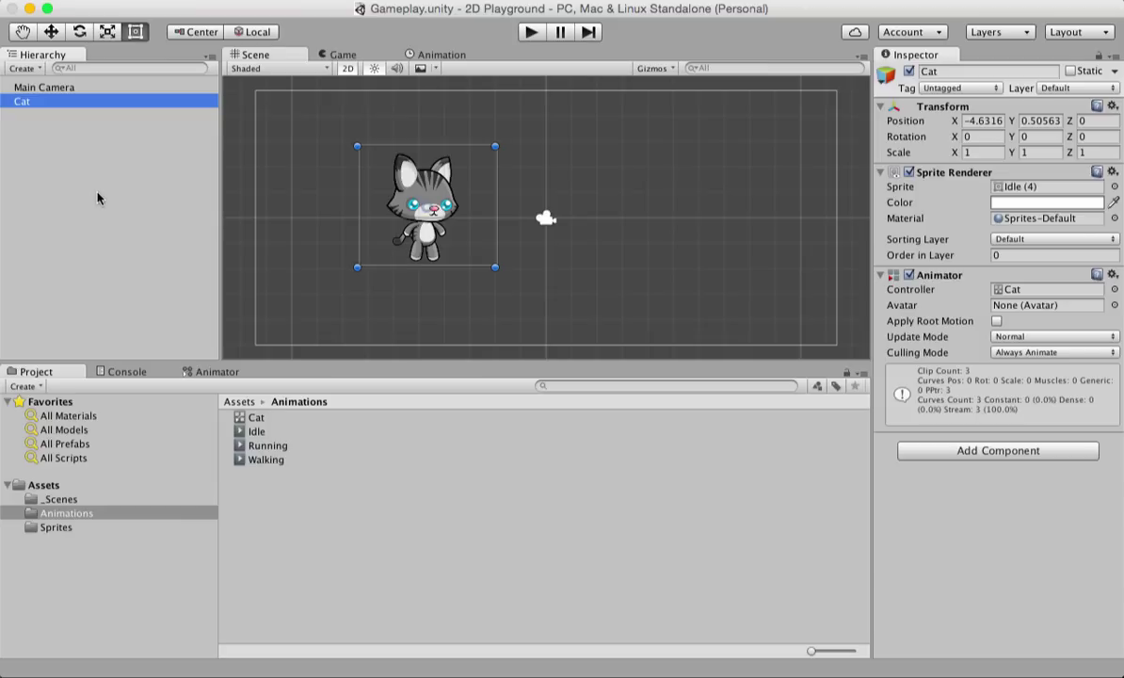
{"action": "left_click", "coordinate": [57, 101]}
{"action": "left_click", "coordinate": [57, 141]}
{"action": "left_click", "coordinate": [65, 107]}
{"action": "left_click", "coordinate": [306, 524]}
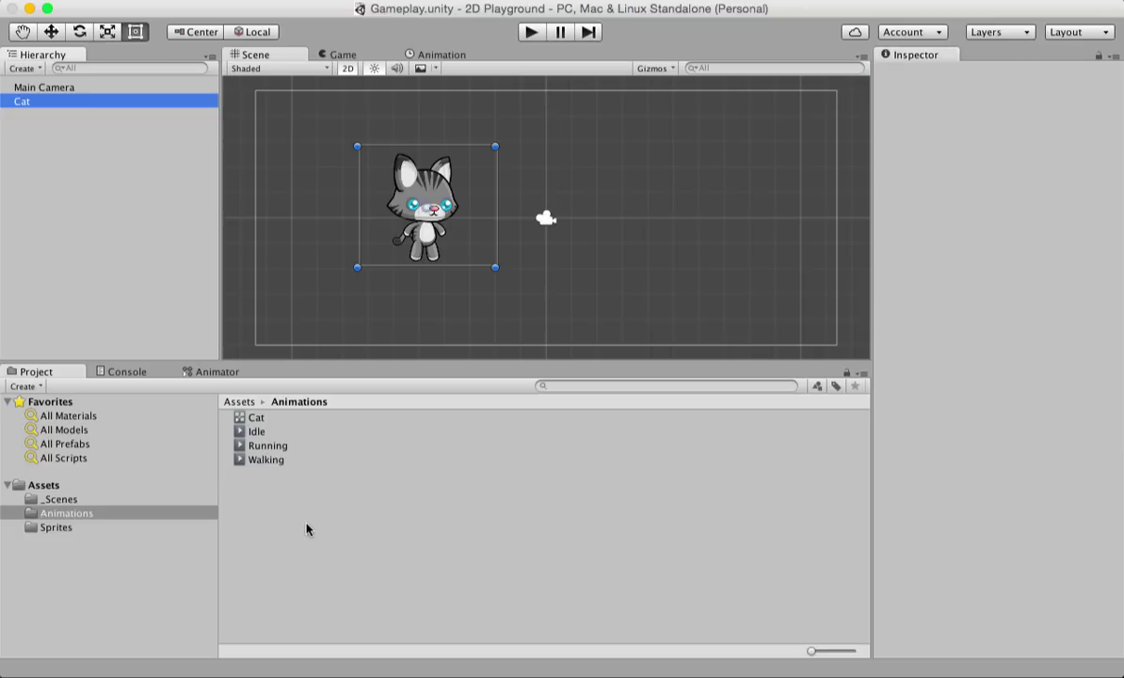
Open Cat.controller in the Animator and inspect the Walking, Running and Idle states
{"action": "double_click", "coordinate": [265, 421]}
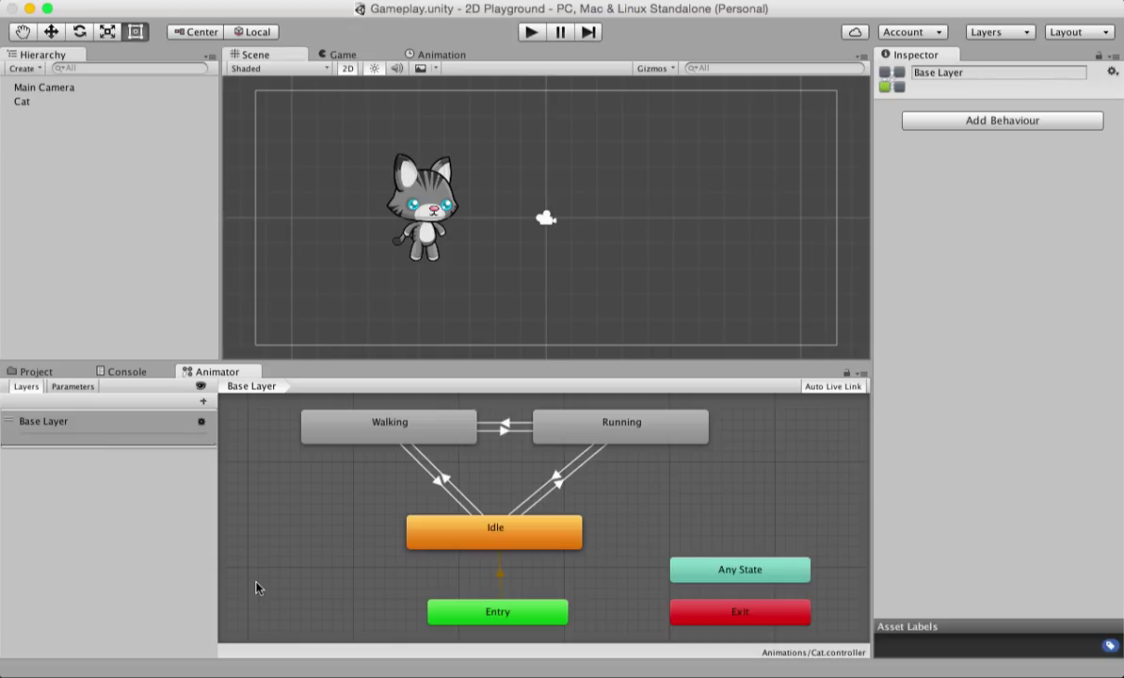
{"action": "left_click", "coordinate": [376, 432]}
{"action": "left_click", "coordinate": [631, 420]}
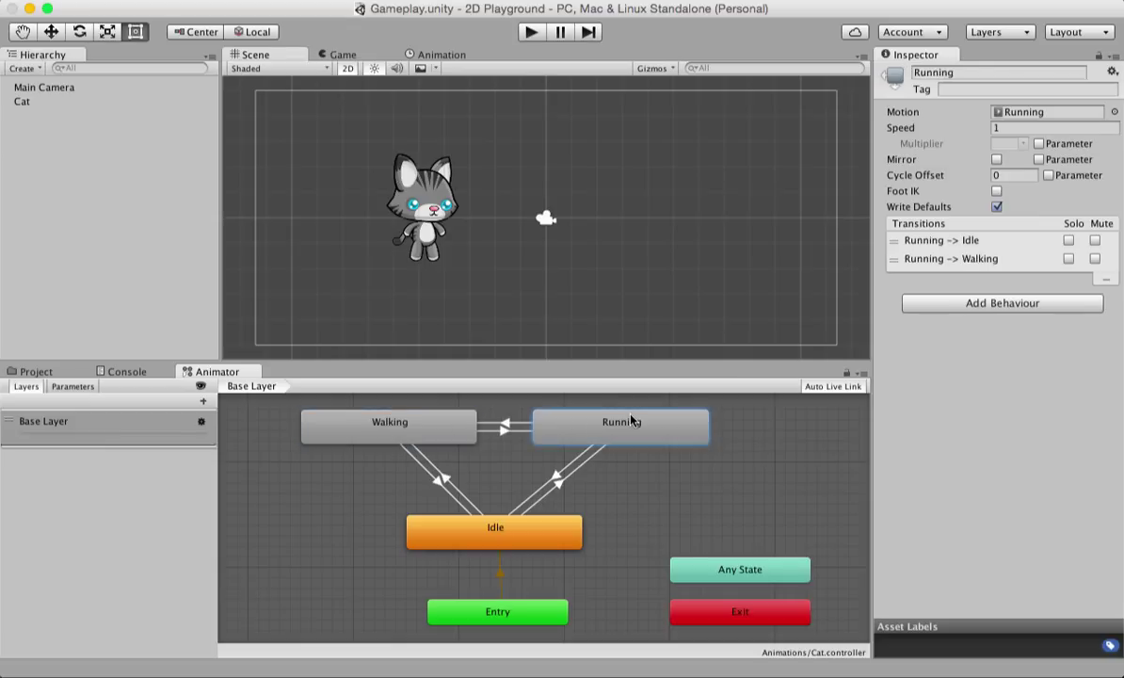
{"action": "left_click", "coordinate": [462, 530]}
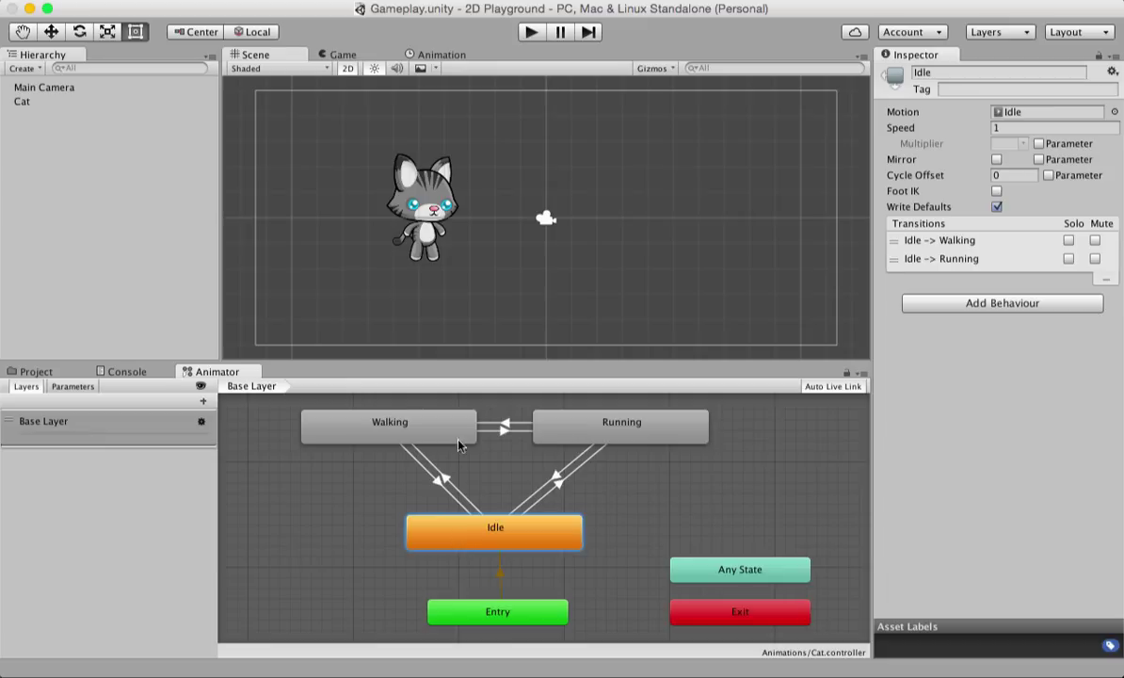
{"action": "left_click", "coordinate": [367, 465]}
{"action": "left_click", "coordinate": [440, 422]}
{"action": "left_click", "coordinate": [615, 426]}
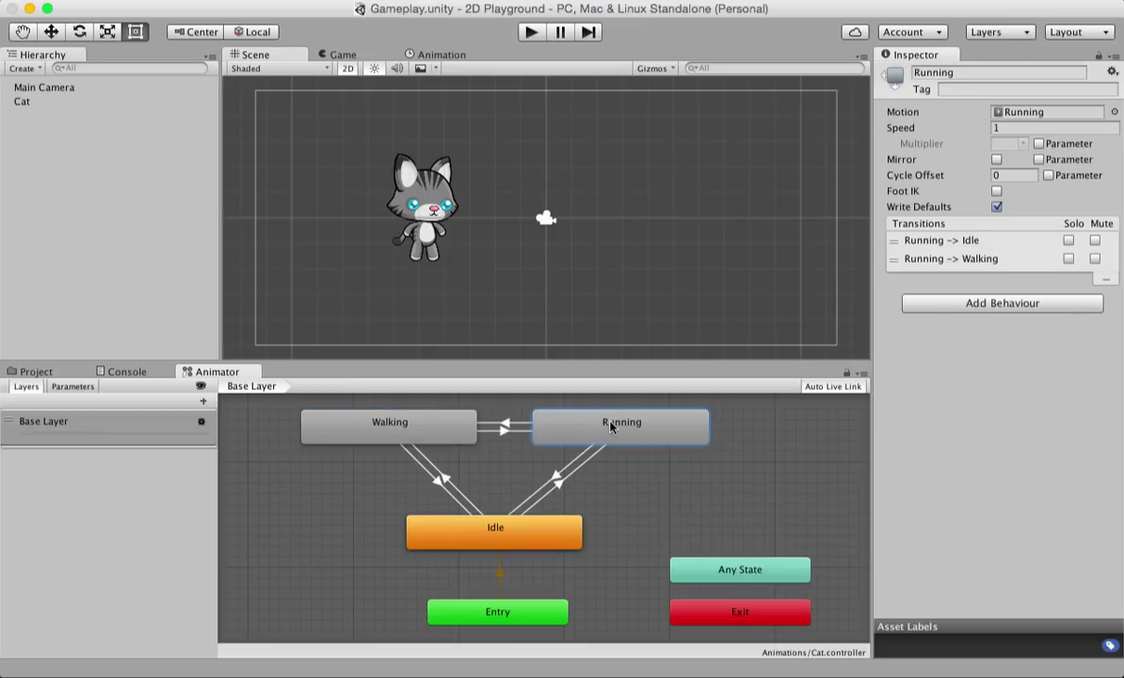
{"action": "left_click", "coordinate": [446, 541]}
{"action": "left_click", "coordinate": [370, 535]}
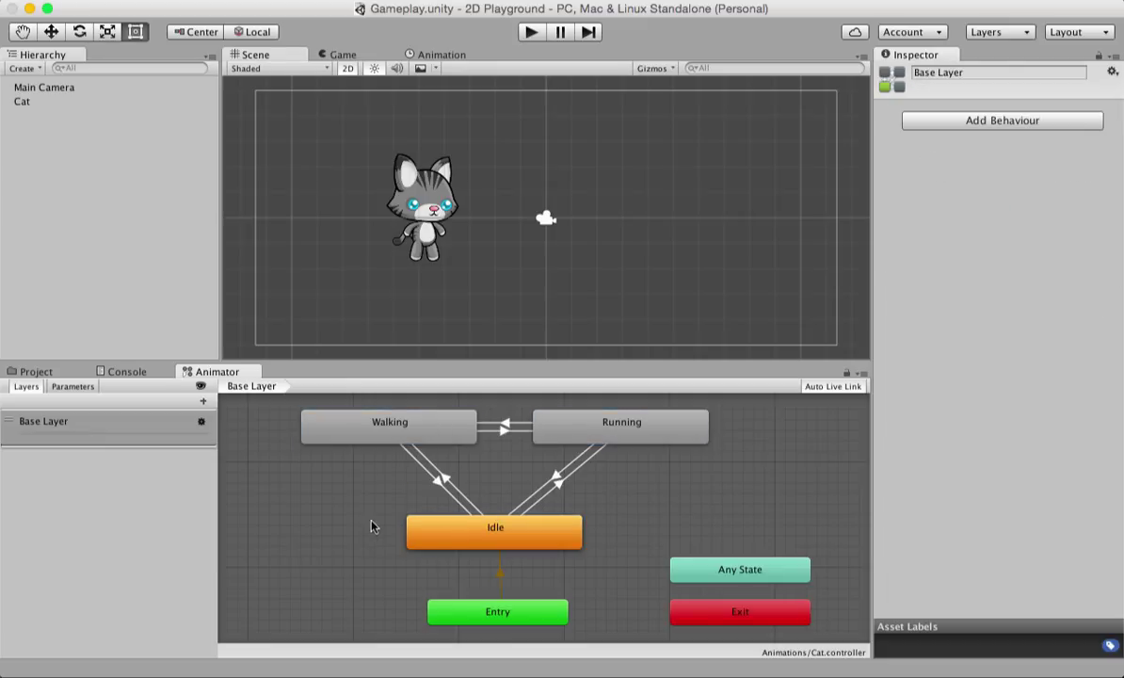
{"action": "left_click", "coordinate": [423, 440]}
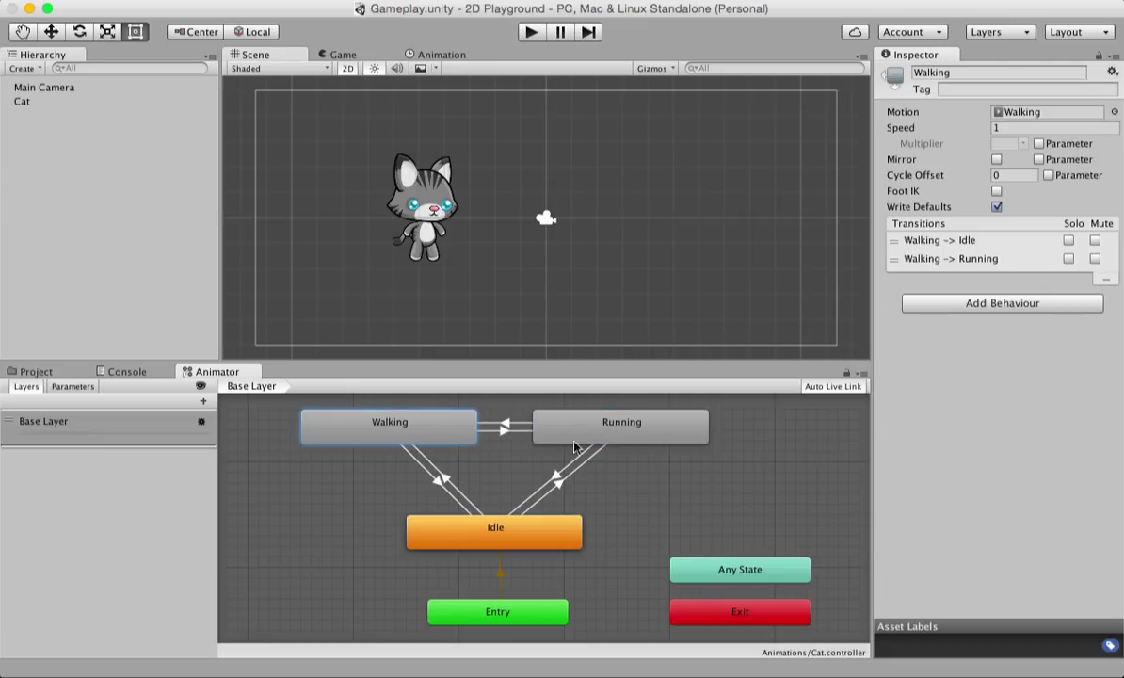
{"action": "left_click", "coordinate": [311, 527]}
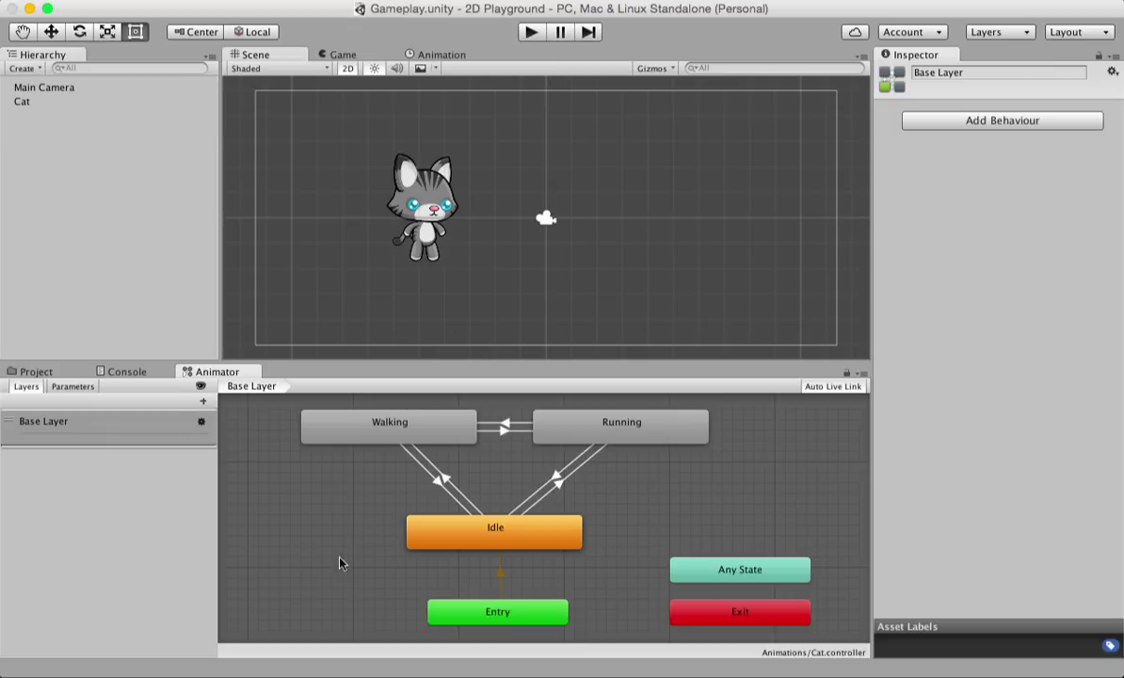
Inspect the Idle state's transitions, including the Walking to Idle transition
{"action": "left_click", "coordinate": [455, 533]}
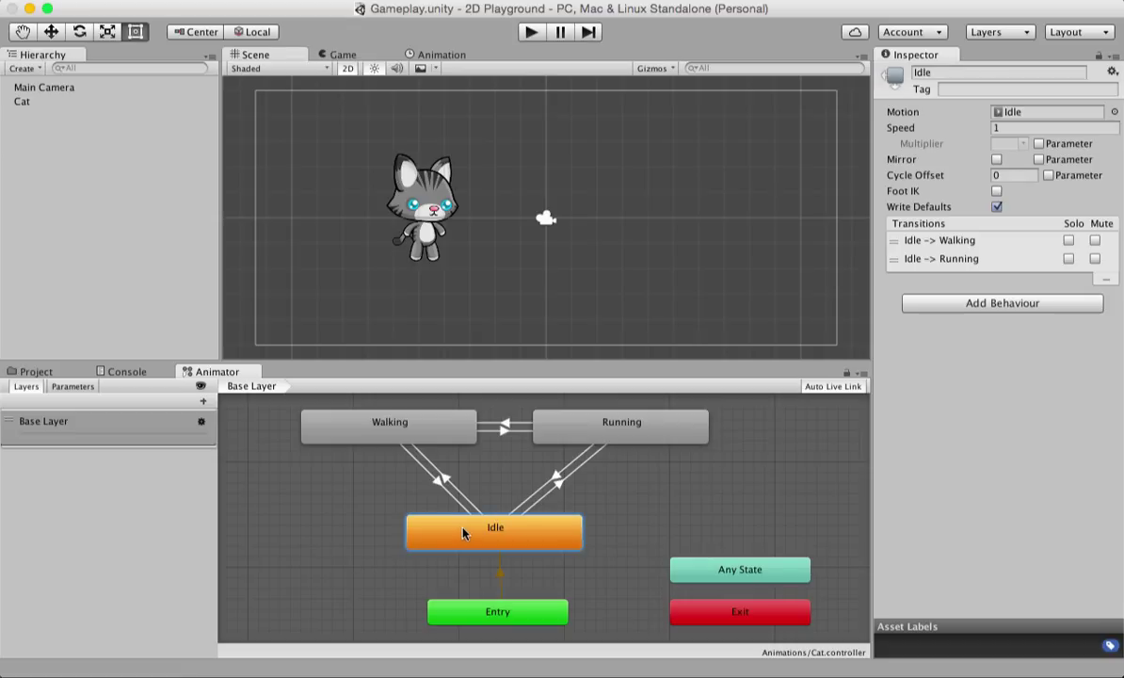
{"action": "left_click", "coordinate": [444, 478]}
{"action": "left_click", "coordinate": [665, 538]}
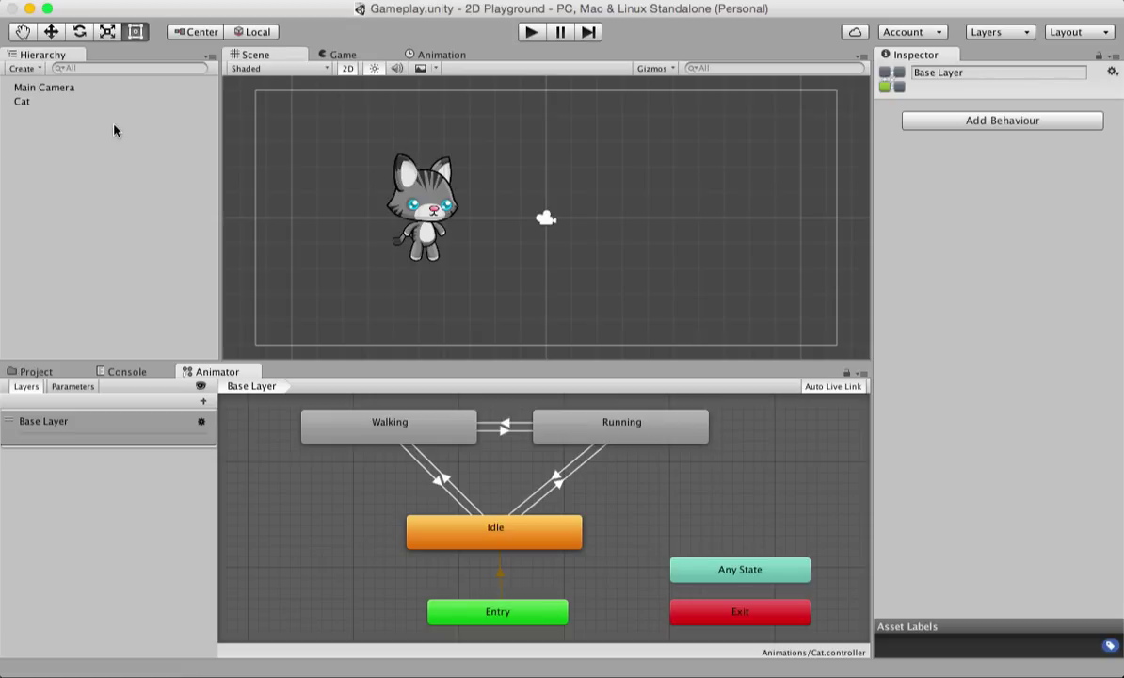
Select the Cat object and confirm its Animator uses the Cat controller
{"action": "left_click", "coordinate": [77, 128]}
{"action": "left_click", "coordinate": [58, 106]}
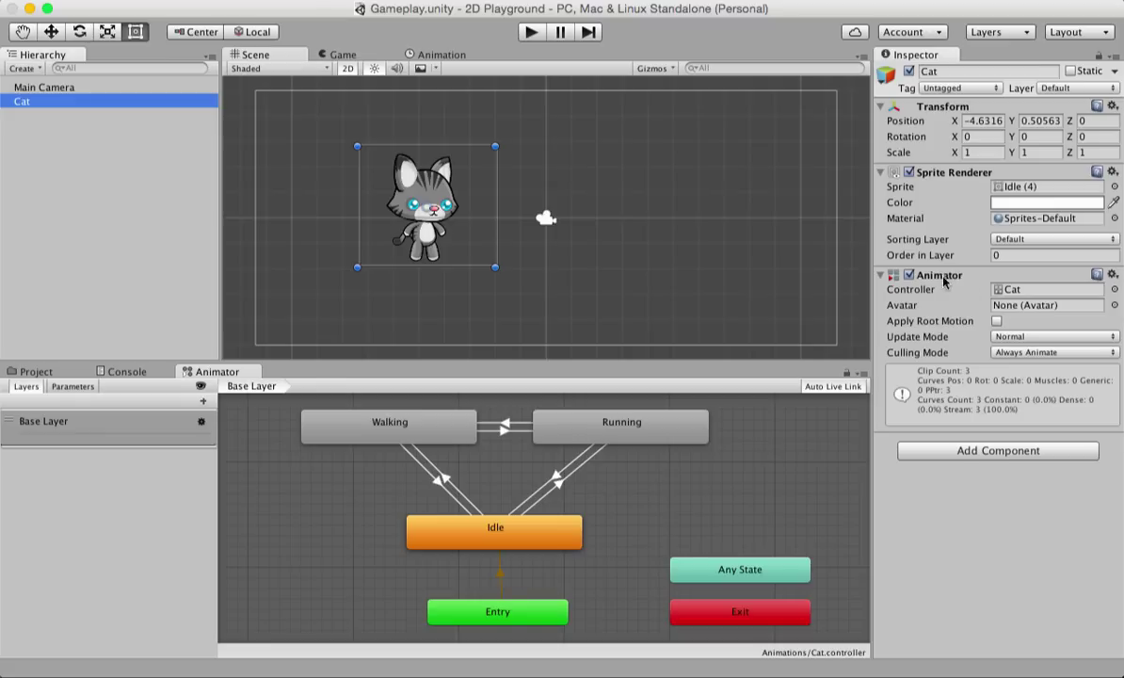
{"action": "left_click", "coordinate": [1036, 290]}
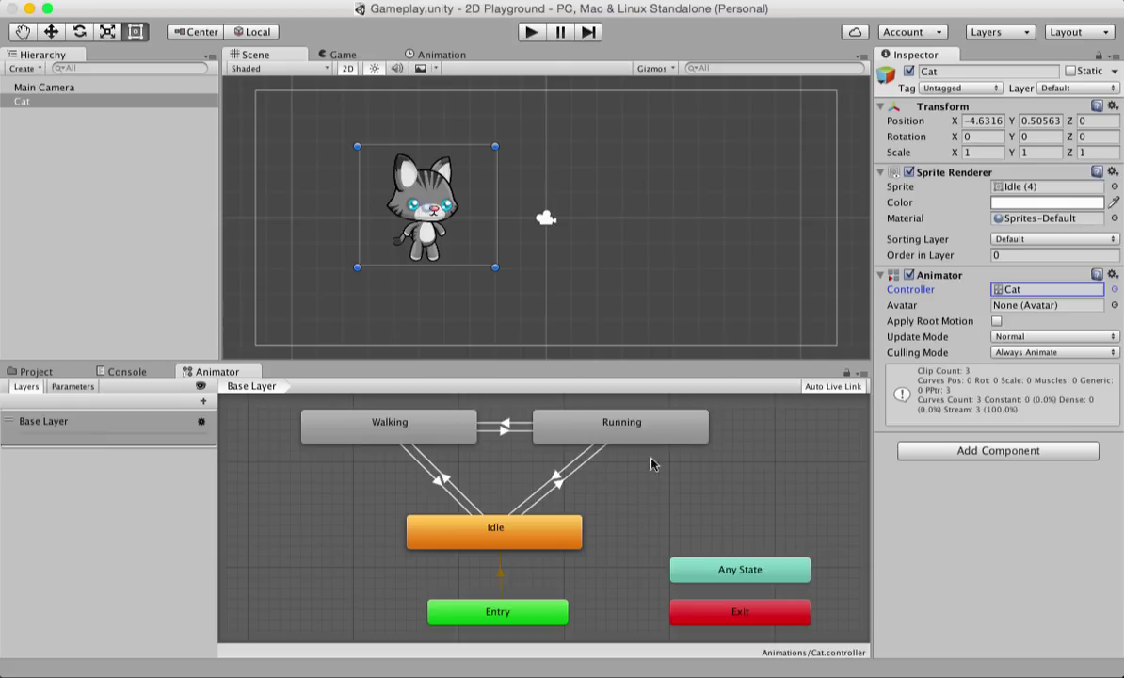
{"action": "left_click", "coordinate": [336, 563]}
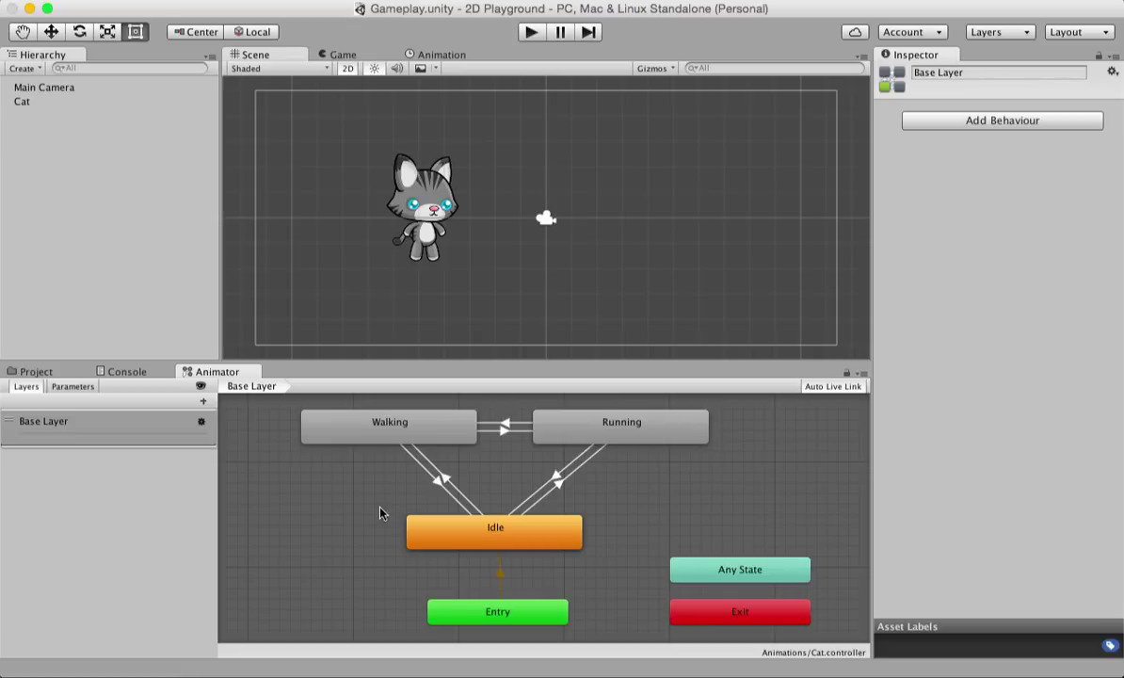
Switch between the Walking and Running states, ending on Running with its transitions to Idle and Walking
{"action": "left_click", "coordinate": [537, 546]}
{"action": "left_click", "coordinate": [619, 430]}
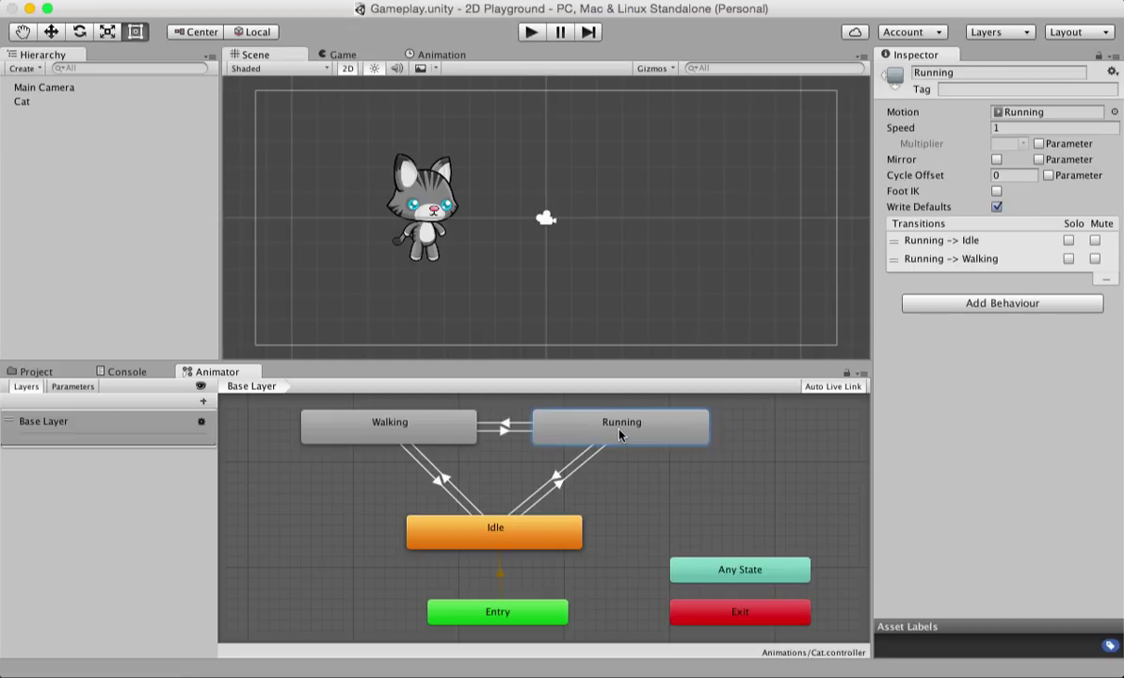
{"action": "left_click", "coordinate": [407, 436]}
{"action": "left_click", "coordinate": [373, 501]}
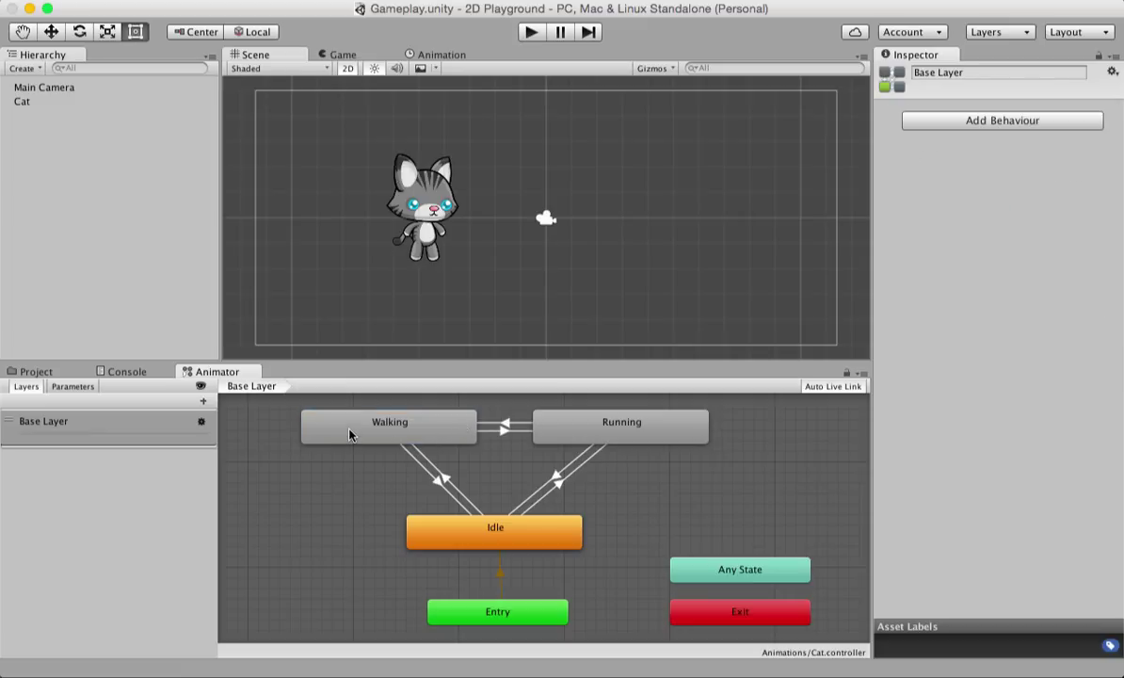
{"action": "left_click", "coordinate": [348, 435]}
{"action": "left_click", "coordinate": [358, 512]}
{"action": "left_click", "coordinate": [445, 429]}
{"action": "left_click", "coordinate": [608, 435]}
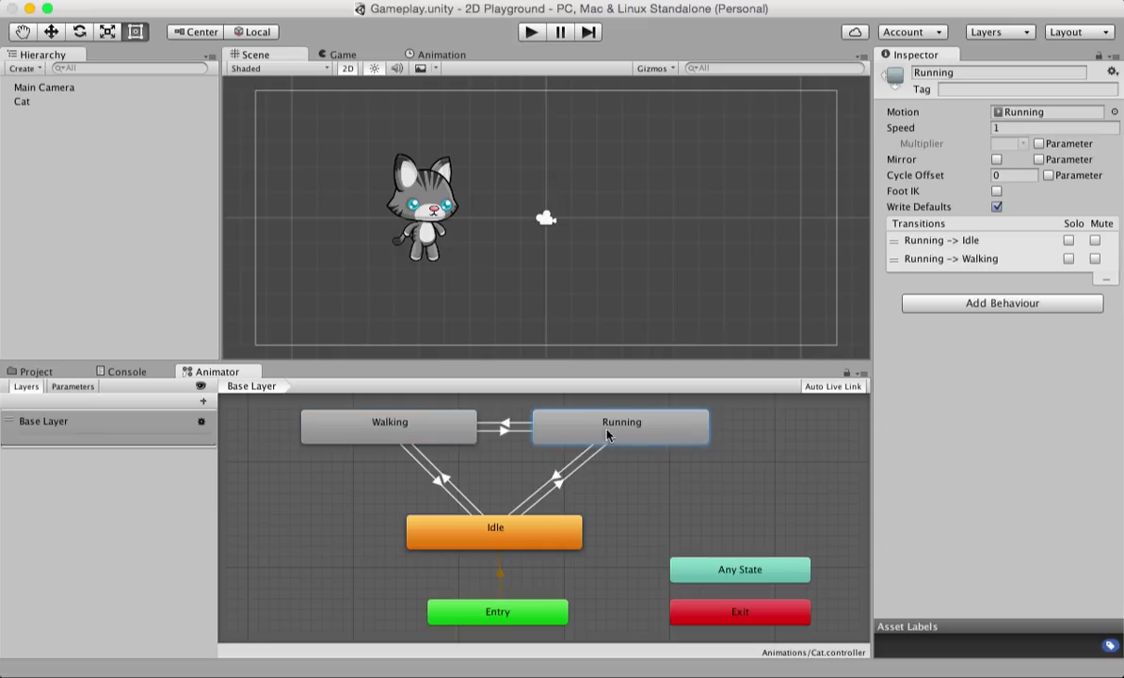
{"action": "left_click", "coordinate": [690, 467]}
{"action": "left_click", "coordinate": [682, 442]}
{"action": "left_click", "coordinate": [438, 451]}
{"action": "left_click", "coordinate": [623, 426]}
{"action": "left_click", "coordinate": [429, 430]}
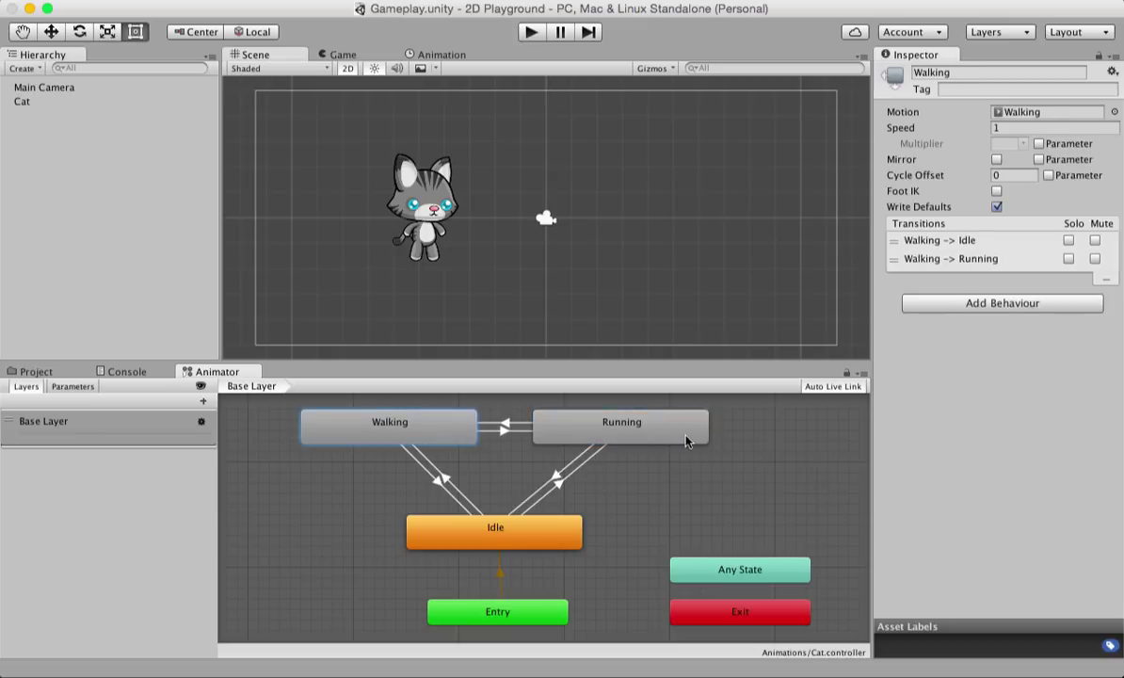
{"action": "left_click", "coordinate": [659, 439]}
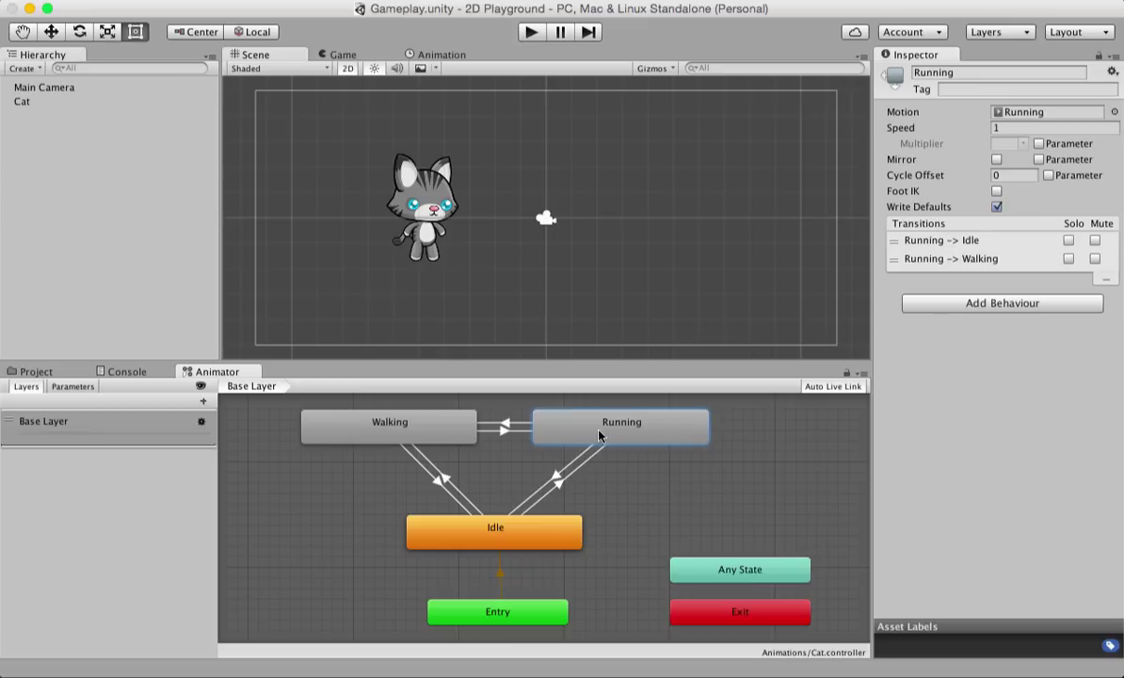
Check the Running state's name and Motion field in the Inspector, leaving both unchanged
{"action": "left_click", "coordinate": [960, 73]}
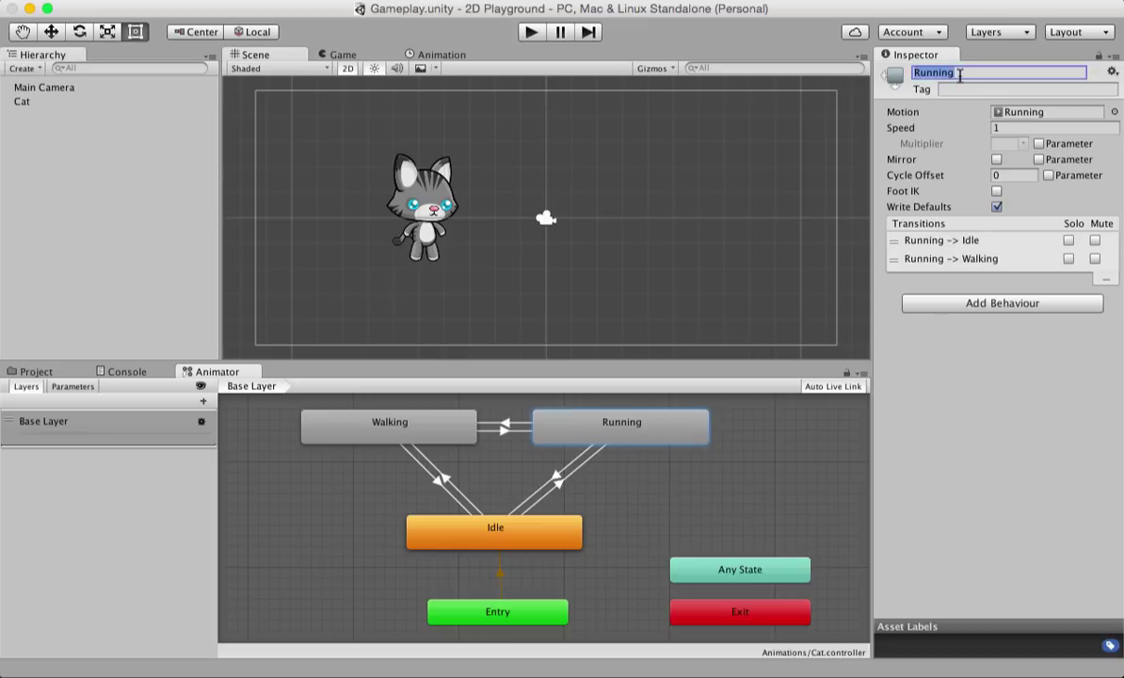
{"action": "key", "text": "Return"}
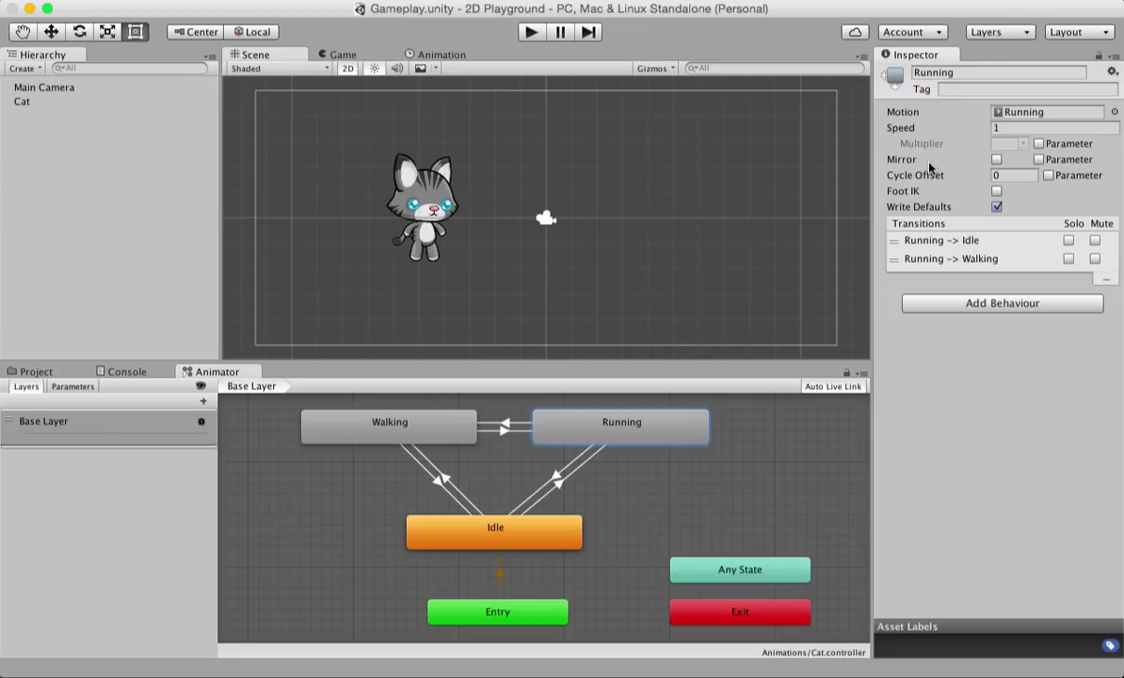
{"action": "left_click", "coordinate": [1031, 111]}
{"action": "left_click", "coordinate": [662, 440]}
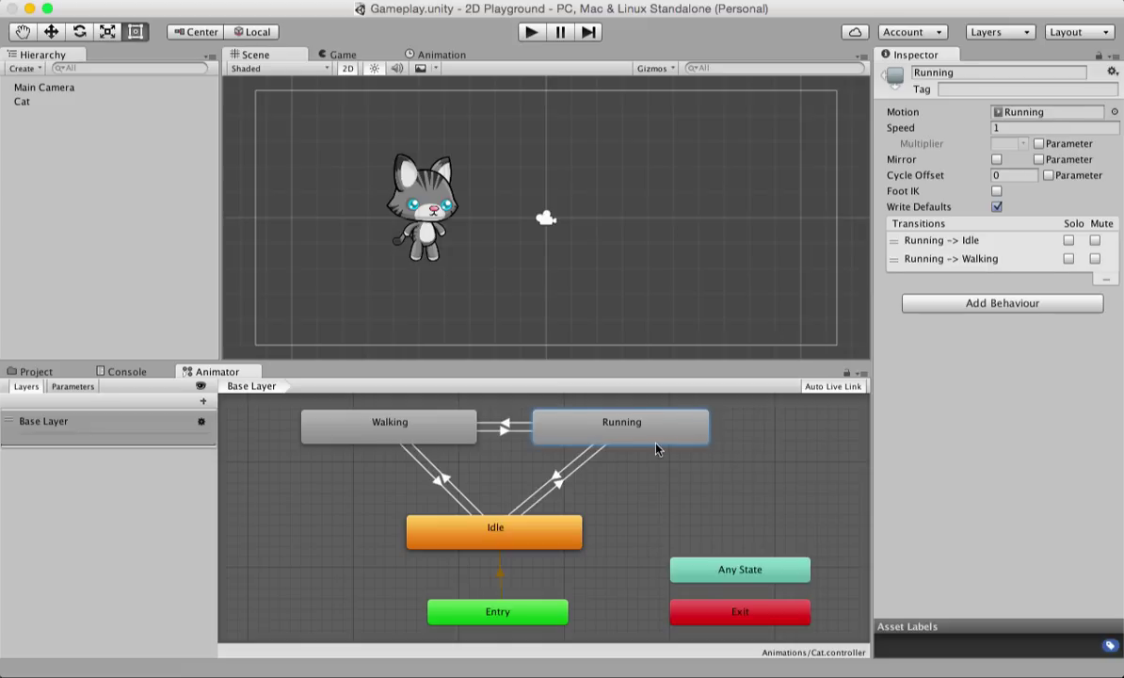
{"action": "left_click", "coordinate": [760, 455]}
{"action": "left_click", "coordinate": [689, 443]}
Compare the Running clip in the Animations folder with the Running state in the Animator graph
{"action": "left_click", "coordinate": [35, 372]}
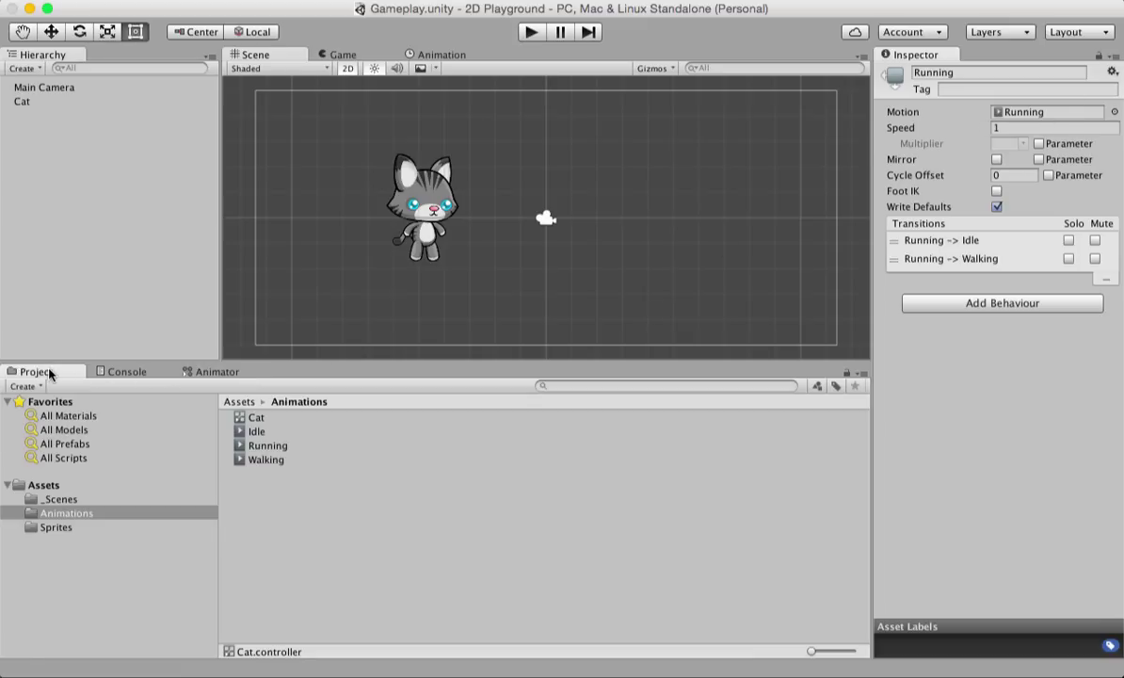
{"action": "left_click", "coordinate": [95, 515]}
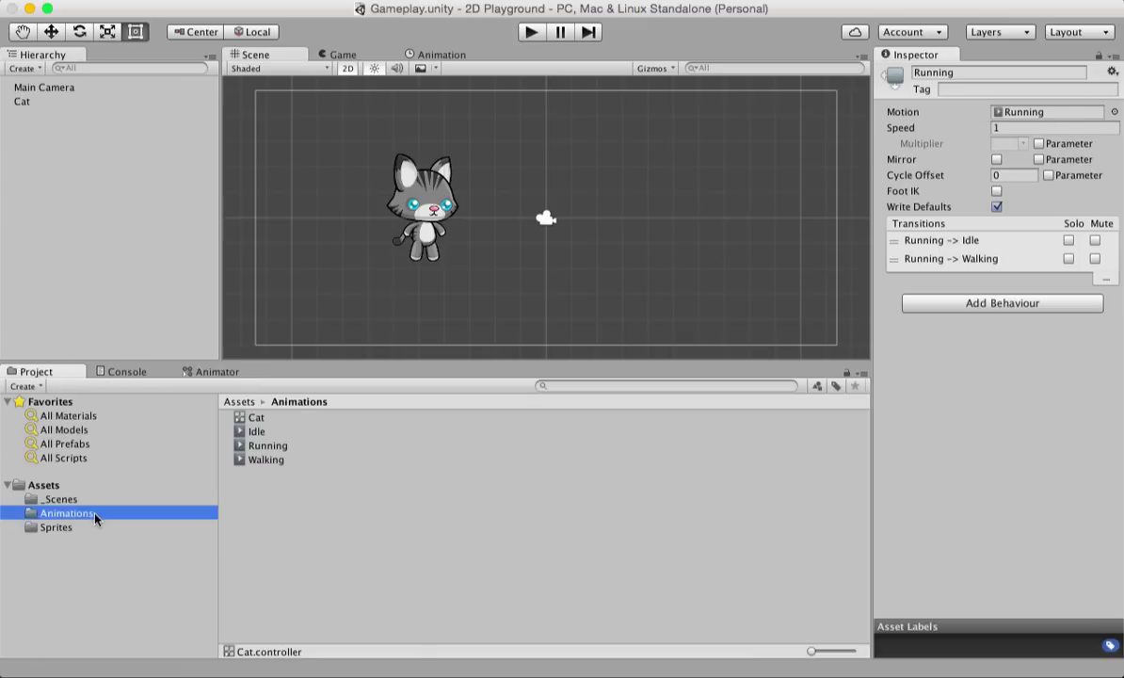
{"action": "left_click", "coordinate": [321, 509]}
{"action": "left_click", "coordinate": [269, 445]}
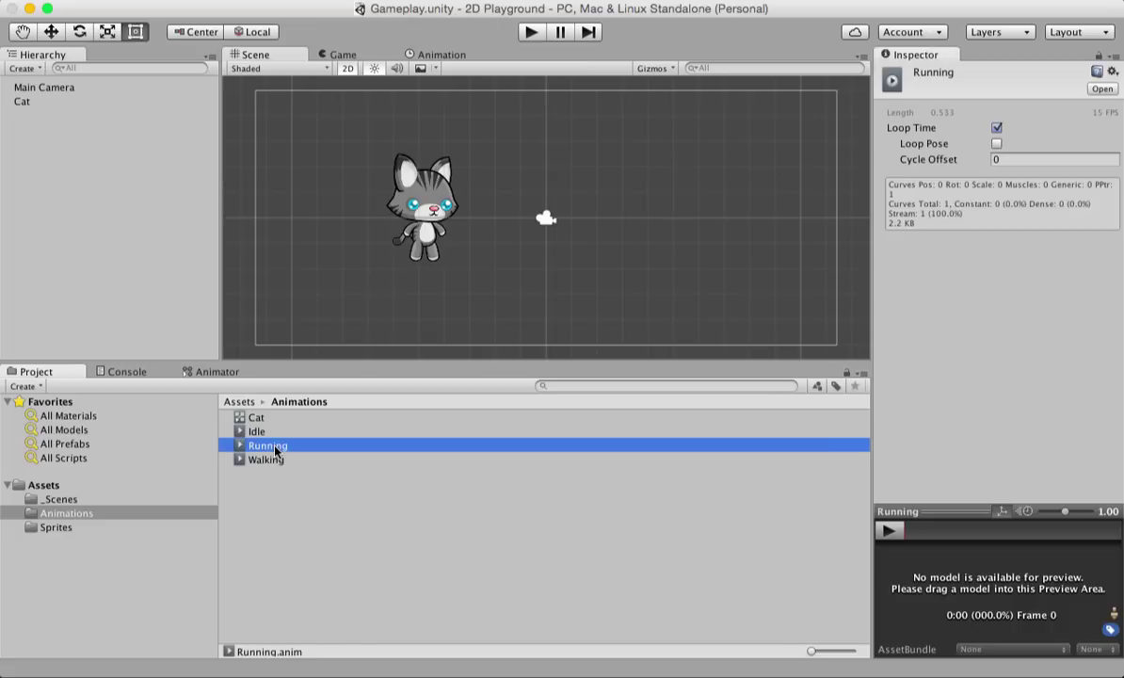
{"action": "left_click", "coordinate": [279, 530]}
{"action": "left_click", "coordinate": [224, 373]}
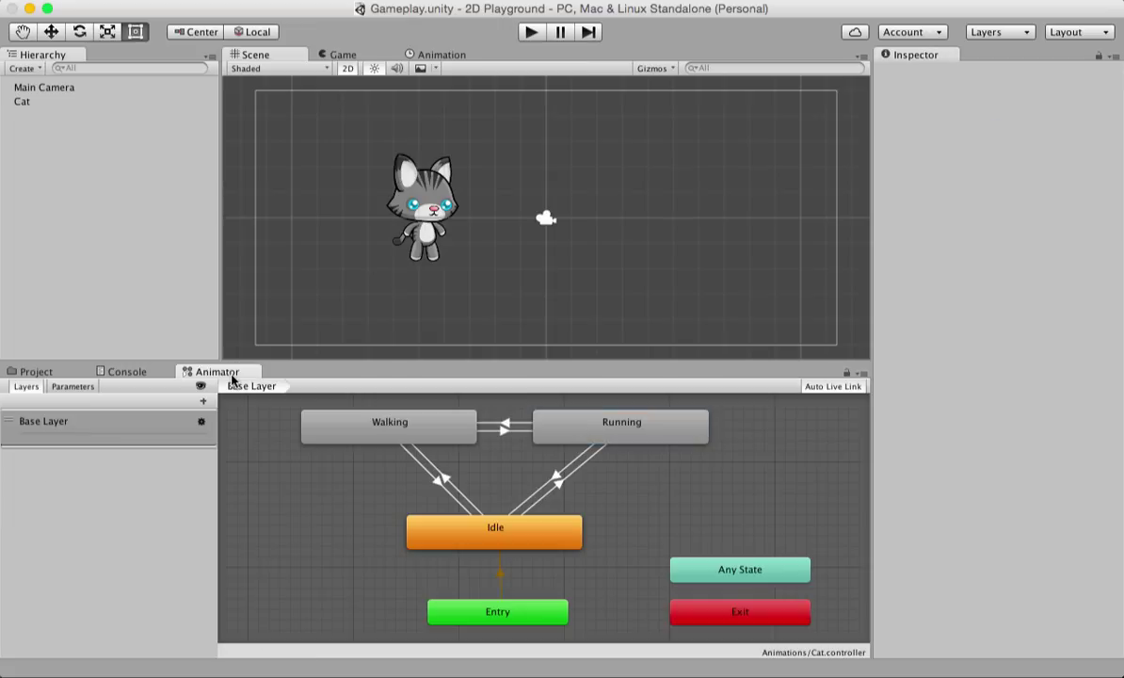
{"action": "left_click", "coordinate": [644, 426]}
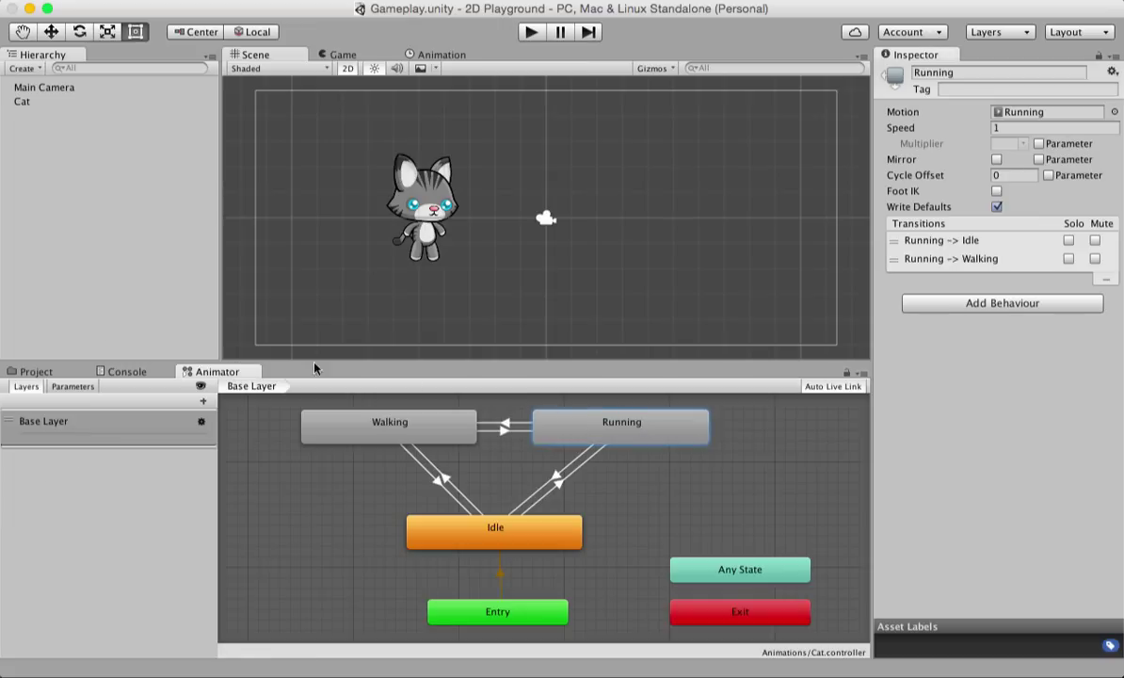
{"action": "left_click", "coordinate": [38, 372]}
{"action": "left_click", "coordinate": [268, 445]}
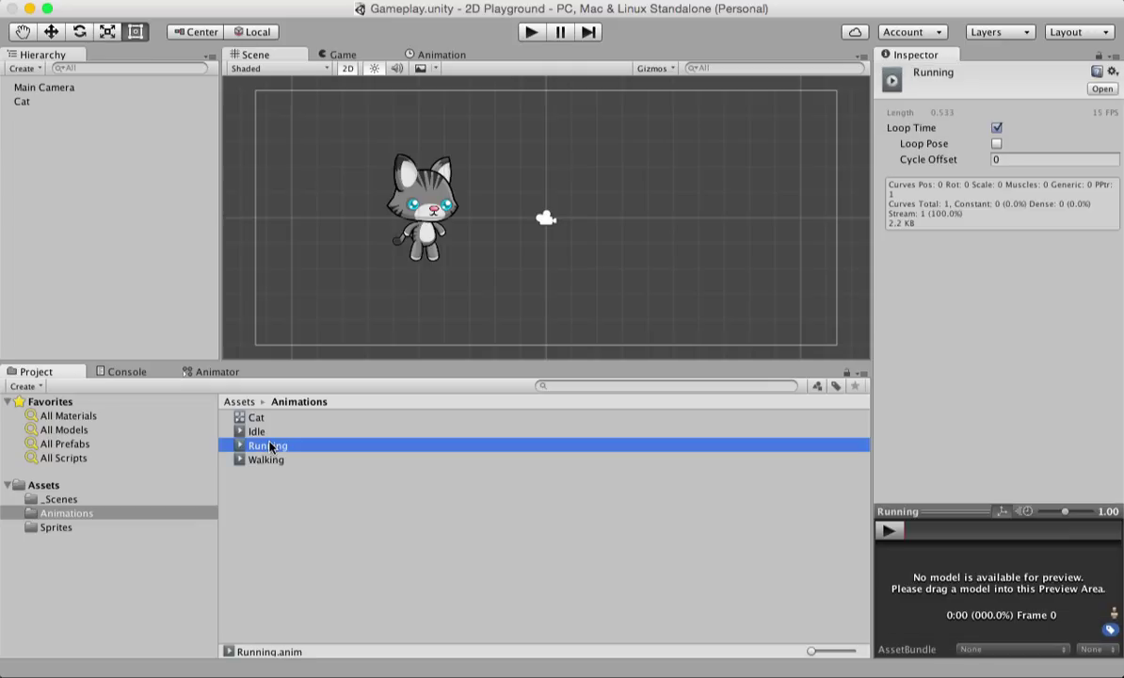
{"action": "left_click", "coordinate": [213, 371]}
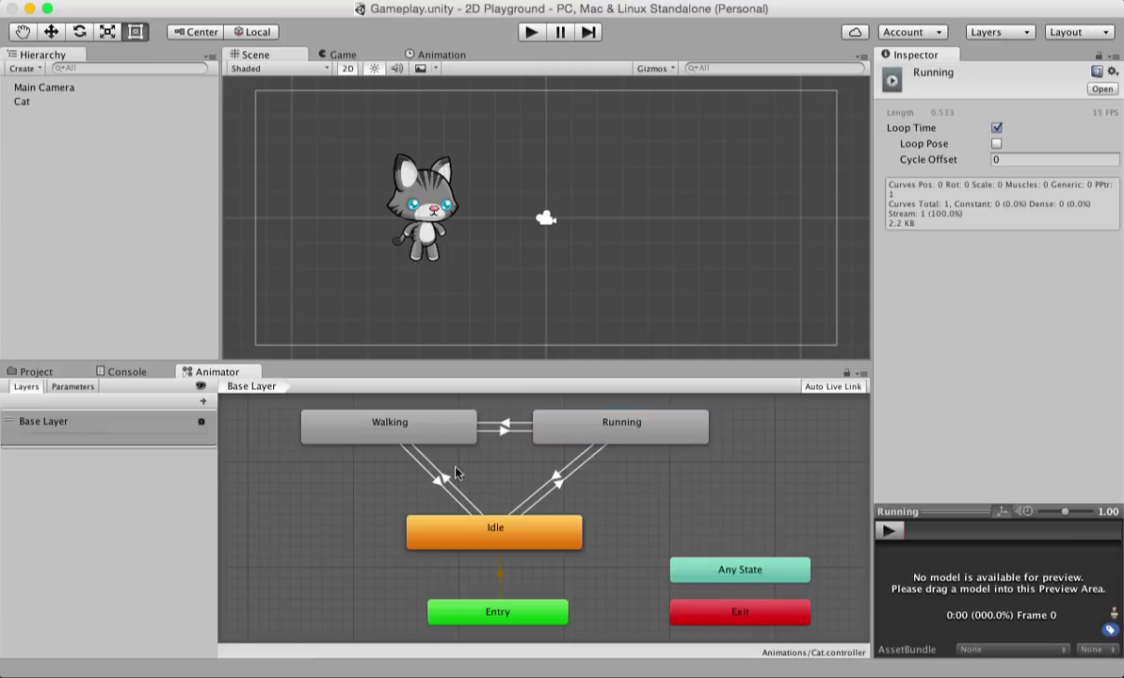
{"action": "left_click", "coordinate": [707, 487]}
{"action": "left_click", "coordinate": [659, 442]}
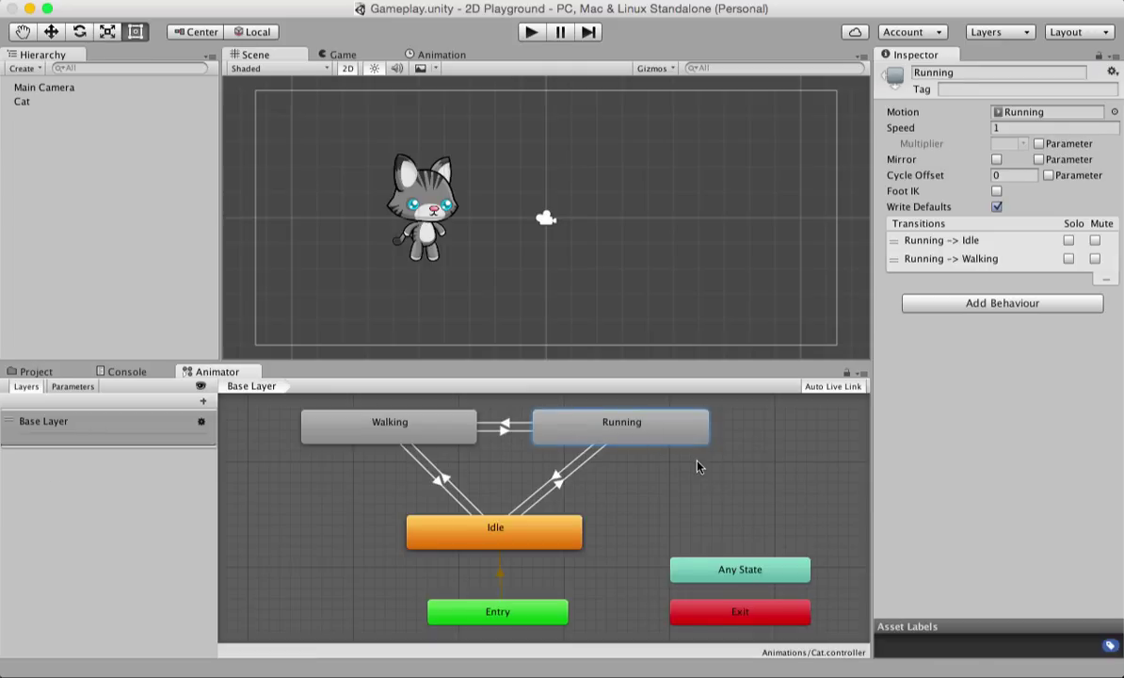
Select the Walking to Idle transition to view its State Equals 0 condition
{"action": "left_click", "coordinate": [38, 372]}
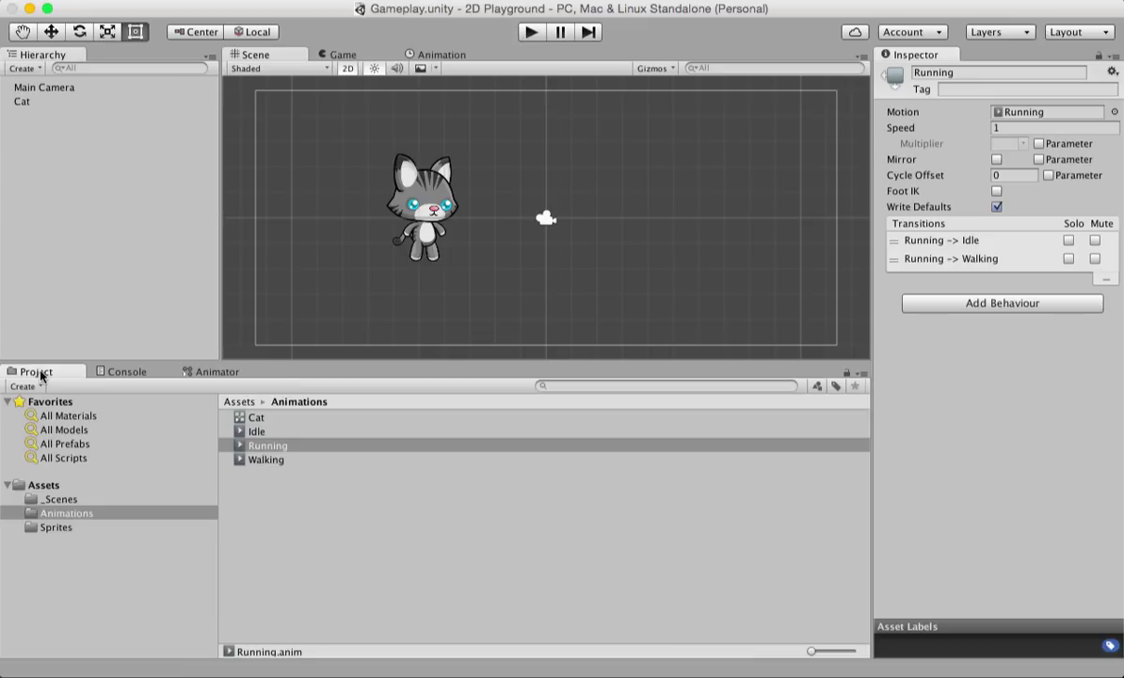
{"action": "left_click", "coordinate": [215, 372]}
{"action": "left_click", "coordinate": [656, 521]}
{"action": "left_click", "coordinate": [684, 430]}
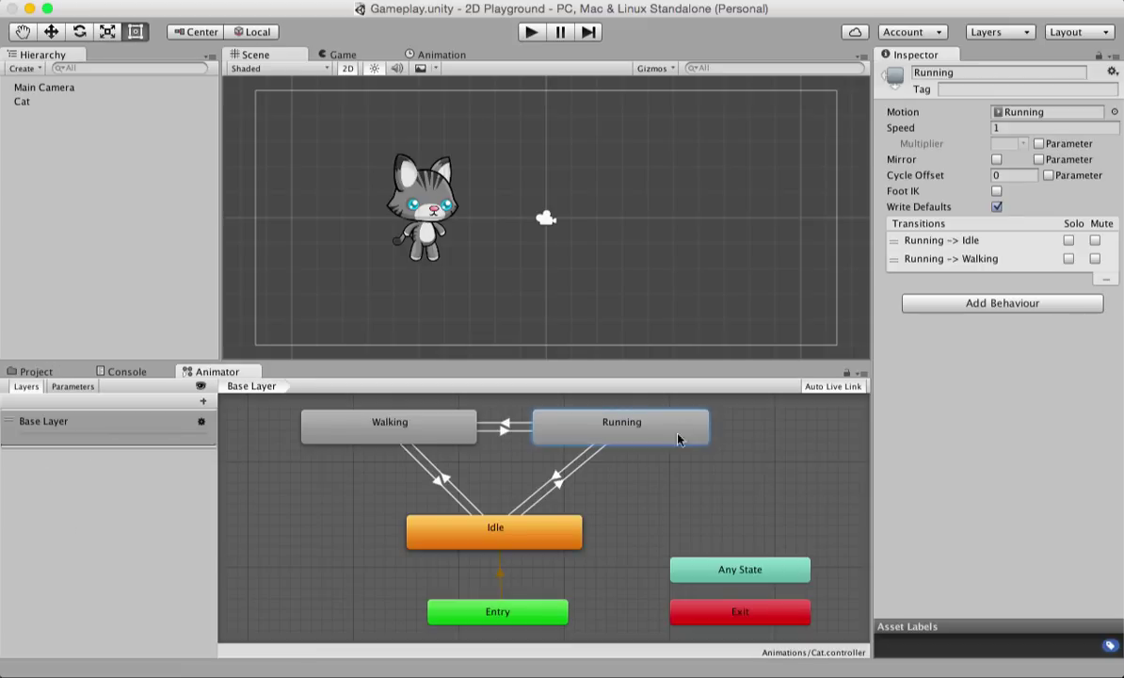
{"action": "left_click", "coordinate": [646, 496]}
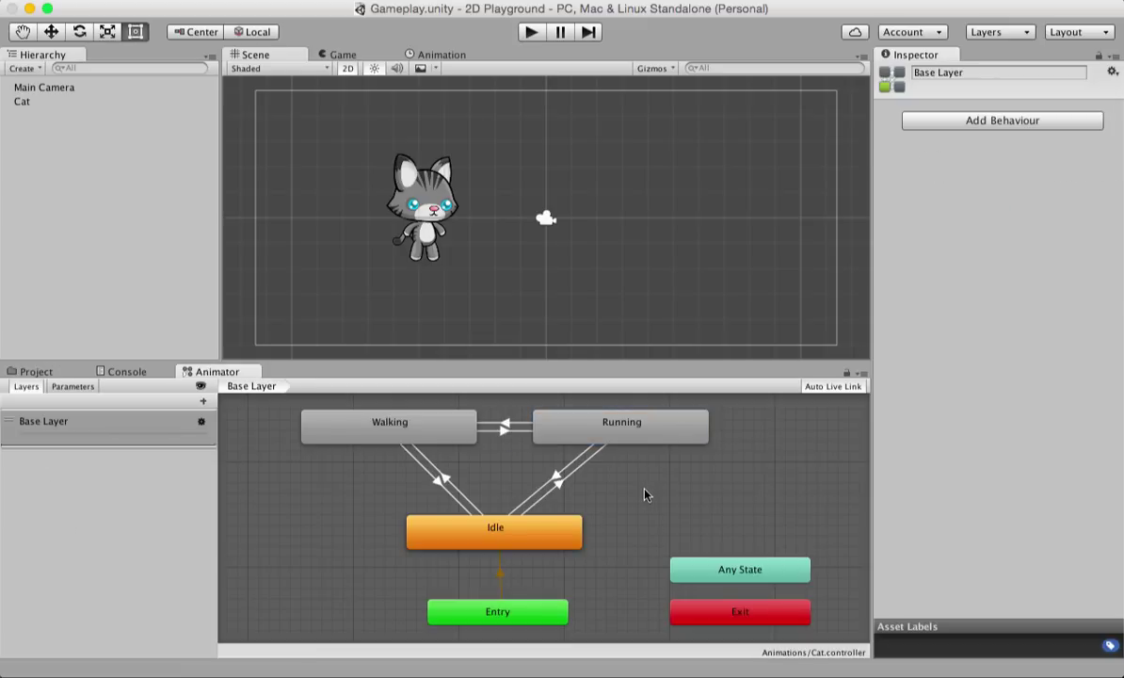
{"action": "left_click", "coordinate": [447, 483]}
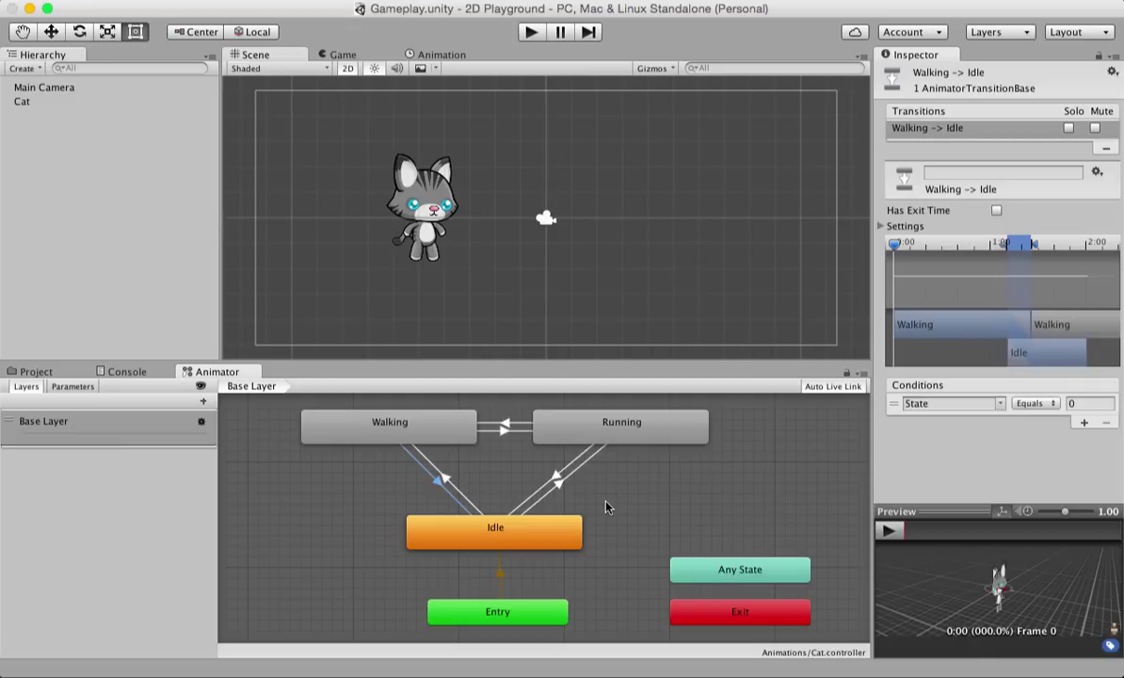